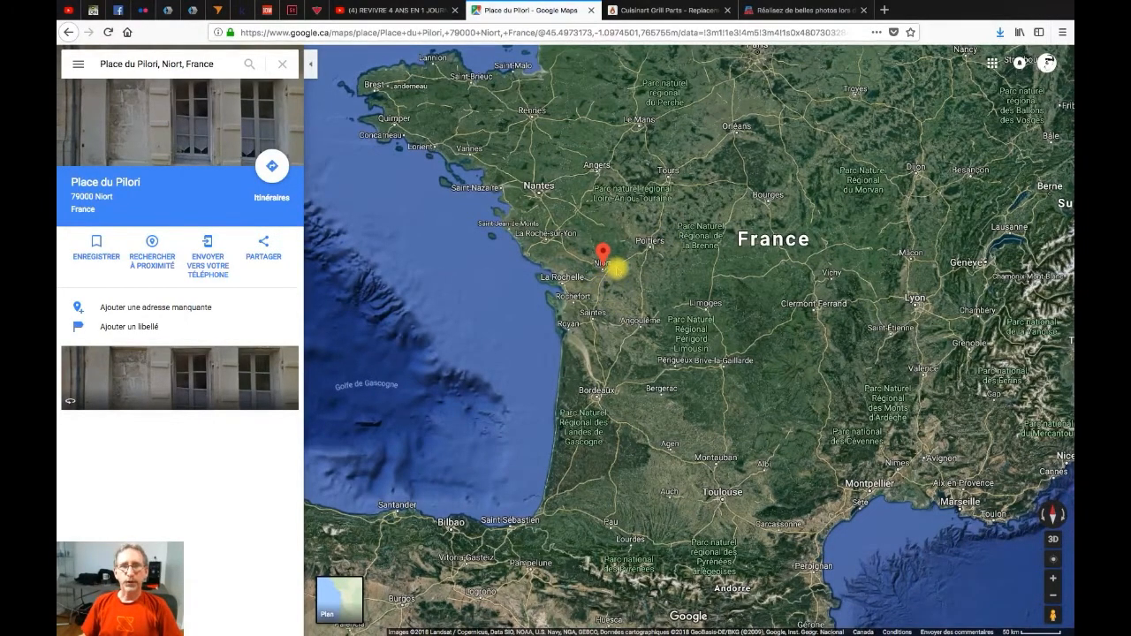
Examine the satellite view around the Place du Pilori marker in Niort, from the whole of France down to rooftop level
{"action": "scroll", "coordinate": [616, 268], "scroll_direction": "up", "scroll_amount": 5}
{"action": "scroll", "coordinate": [692, 342], "scroll_direction": "up", "scroll_amount": 5}
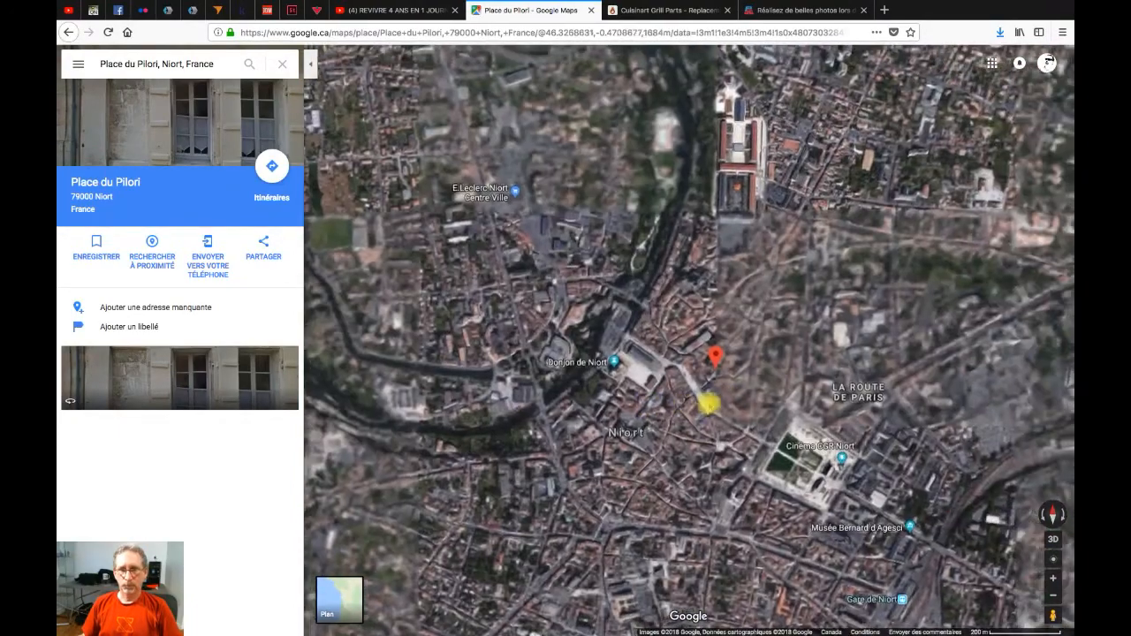
{"action": "scroll", "coordinate": [707, 404], "scroll_direction": "up", "scroll_amount": 2}
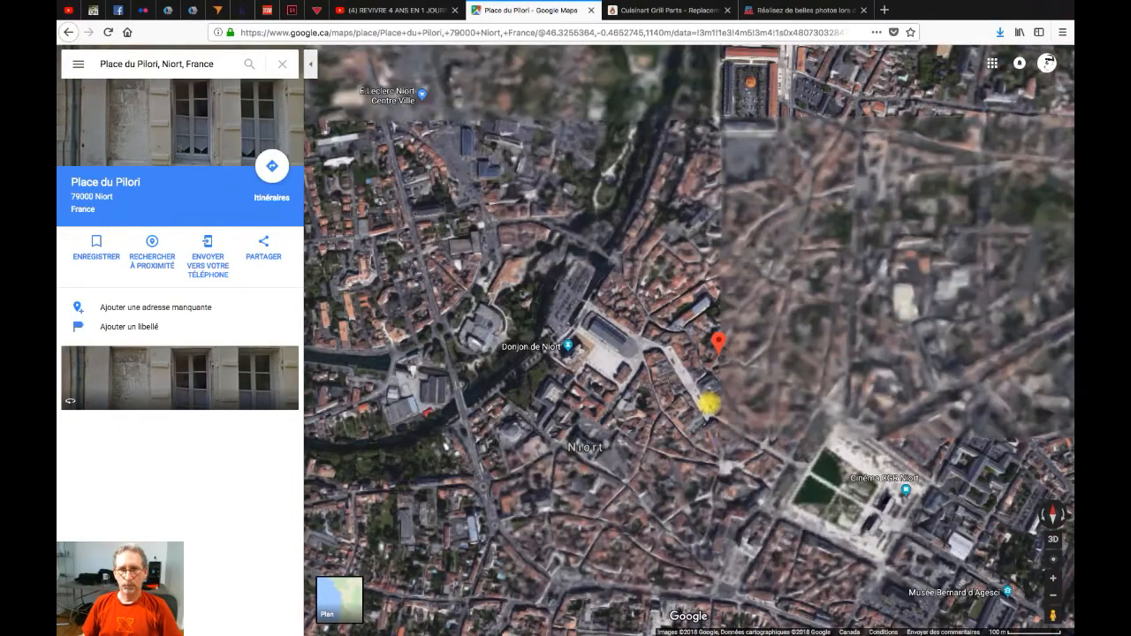
{"action": "scroll", "coordinate": [698, 393], "scroll_direction": "up", "scroll_amount": 4}
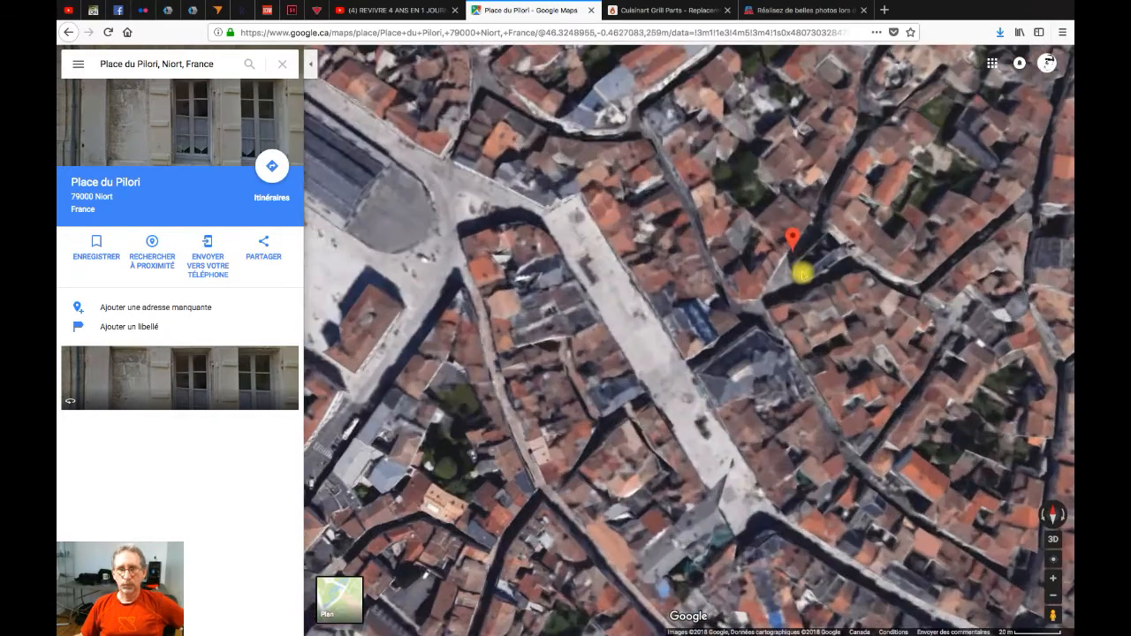
{"action": "left_click_drag", "start_coordinate": [732, 349], "coordinate": [663, 397]}
{"action": "scroll", "coordinate": [730, 307], "scroll_direction": "up", "scroll_amount": 4}
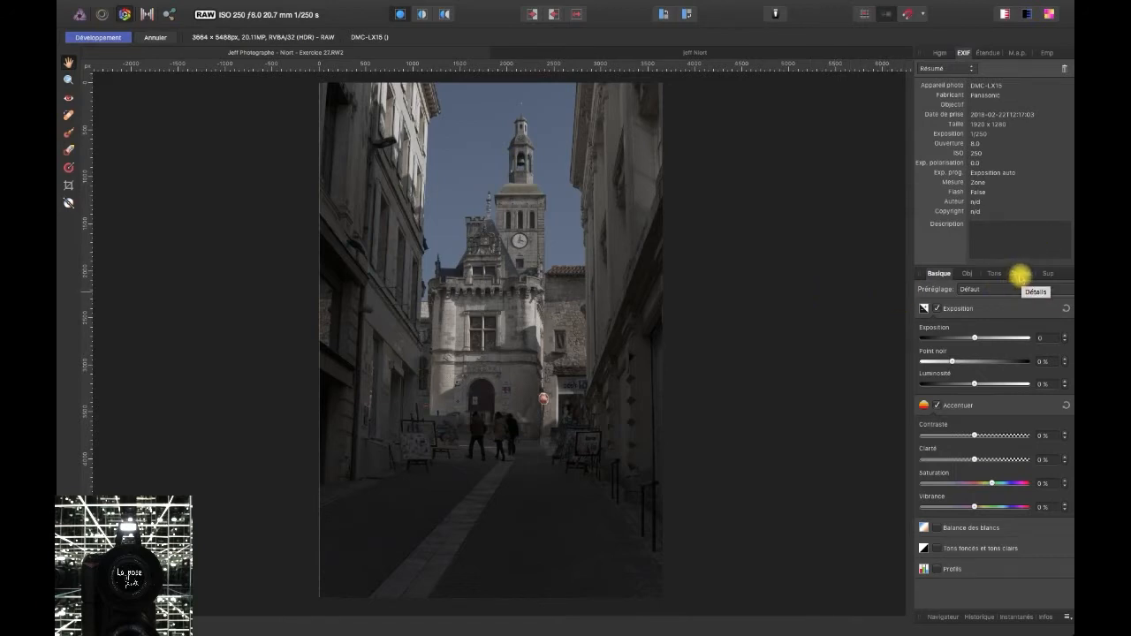
Enable detail refinement on the raw photo, with both radius and amount set to 40%
{"action": "left_click", "coordinate": [1020, 274]}
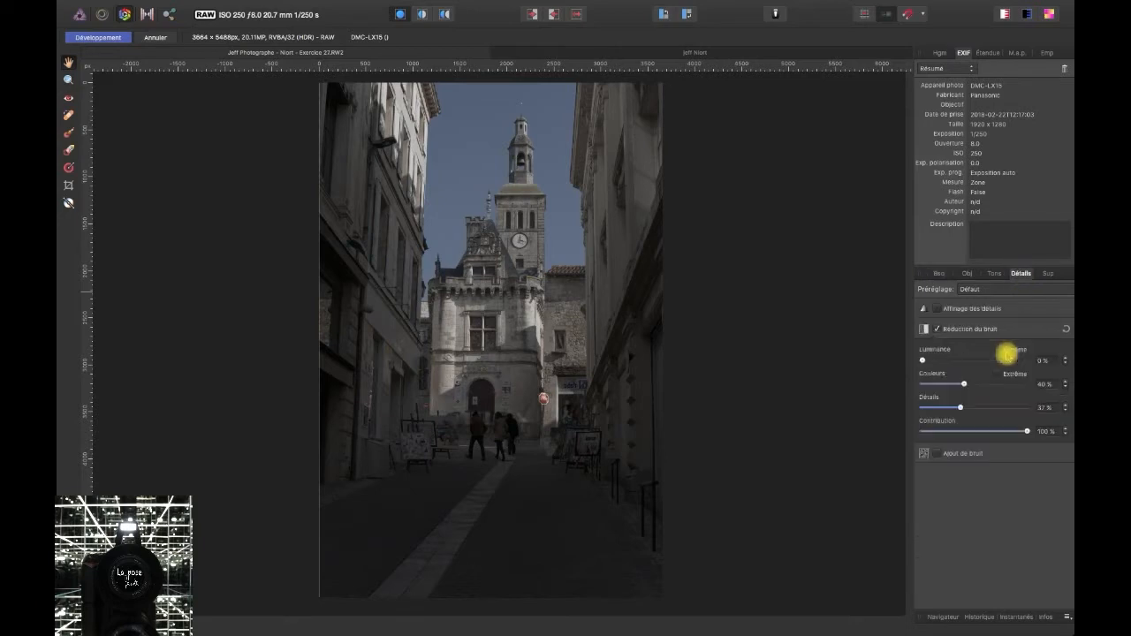
{"action": "left_click", "coordinate": [936, 308]}
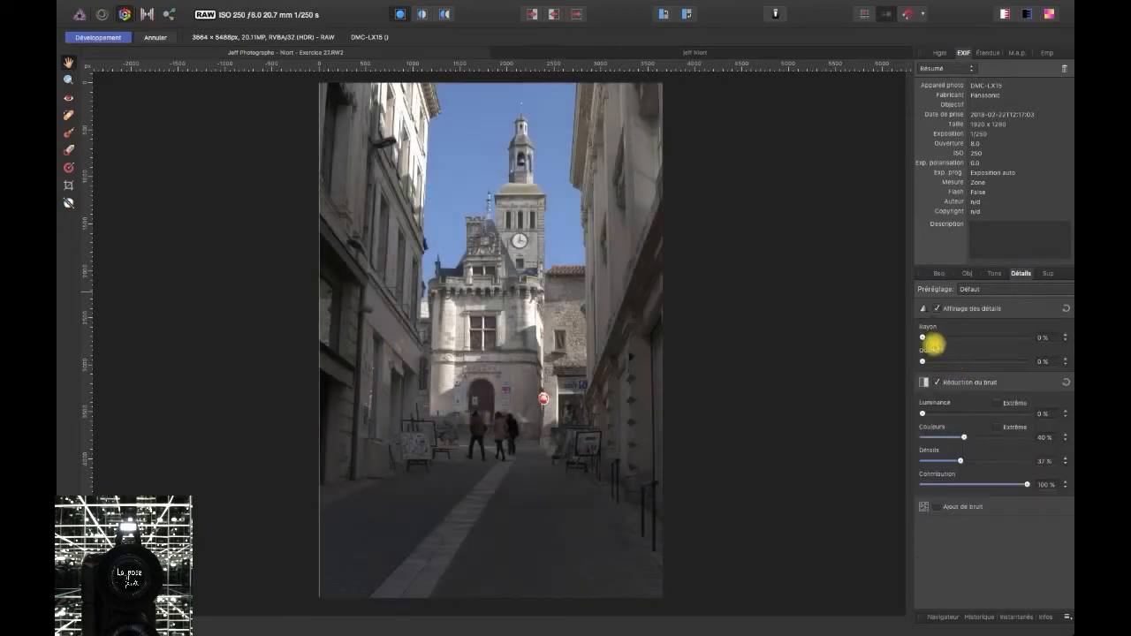
{"action": "left_click_drag", "start_coordinate": [924, 336], "coordinate": [963, 361]}
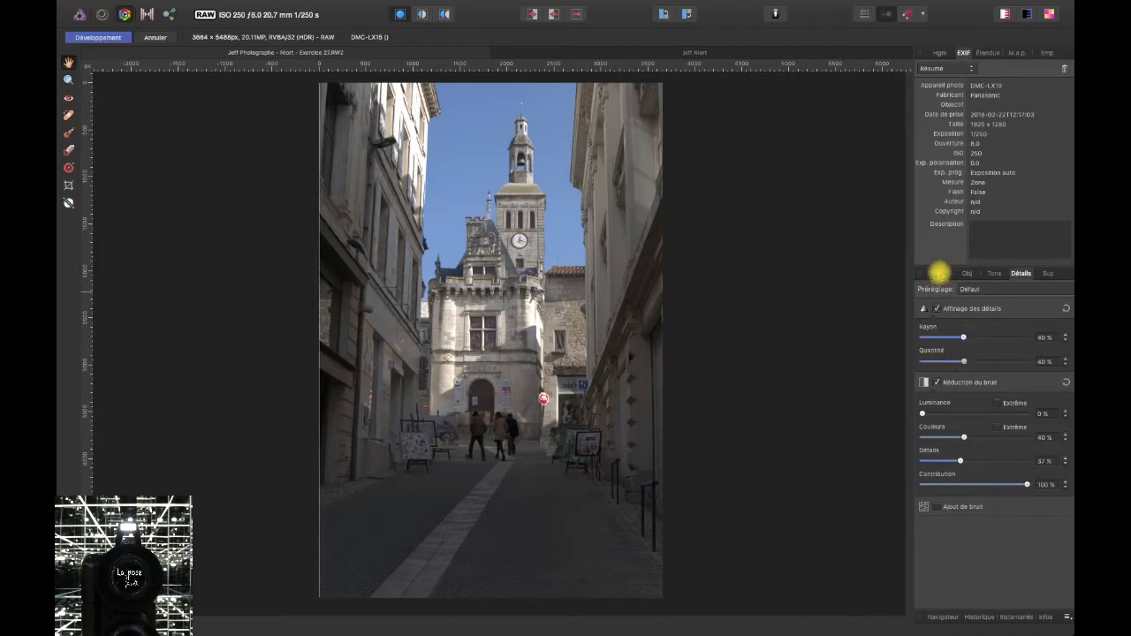
Enable chromatic aberration reduction and vignette removal in the raw photo's lens corrections
{"action": "left_click", "coordinate": [964, 274]}
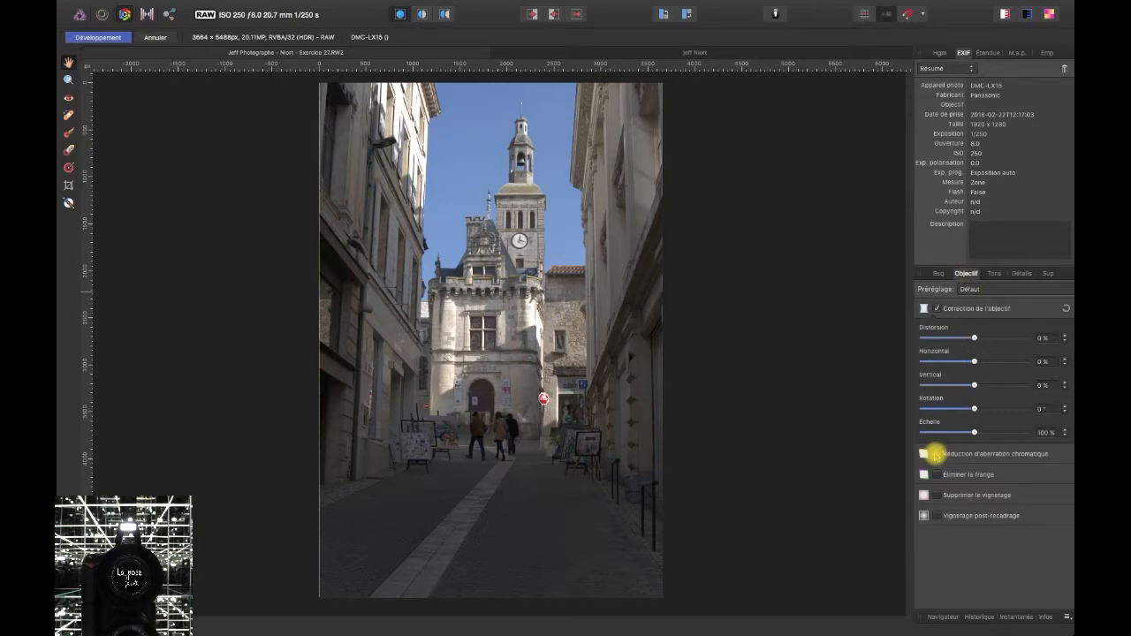
{"action": "left_click", "coordinate": [935, 454]}
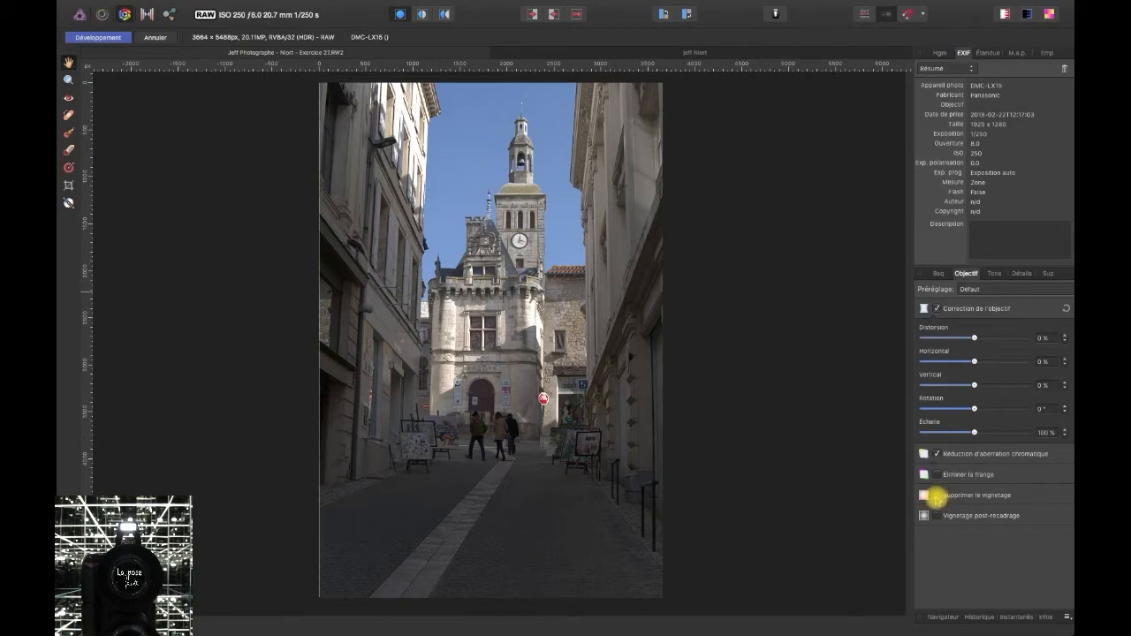
{"action": "left_click", "coordinate": [937, 495]}
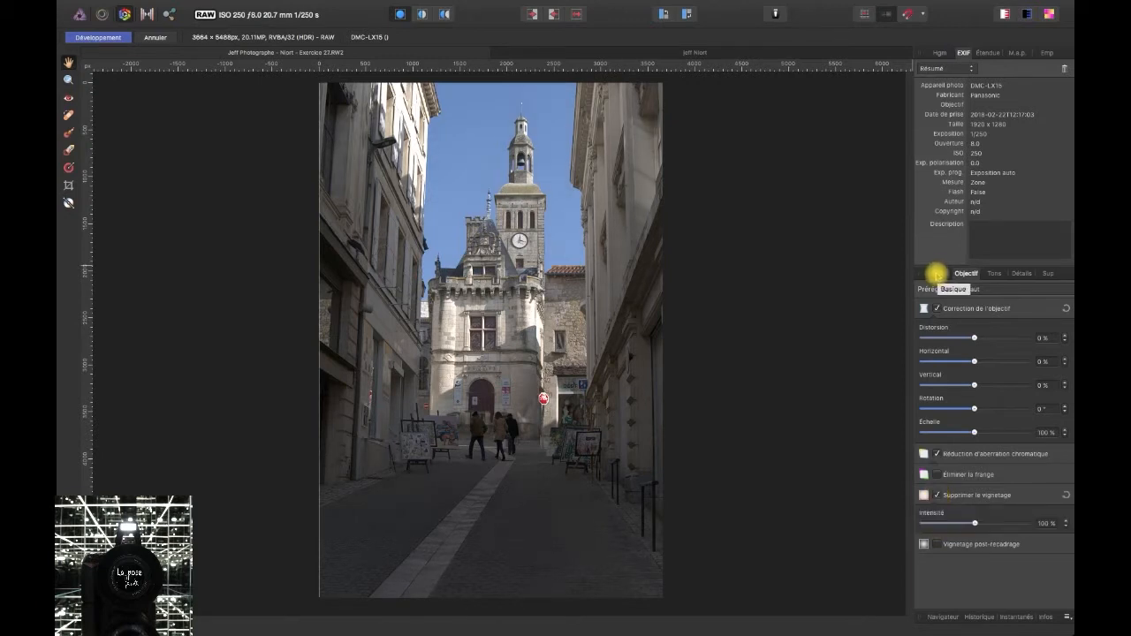
Enable the profile settings for the raw development and choose Adobe RGB (1998) as the output profile
{"action": "left_click", "coordinate": [935, 273]}
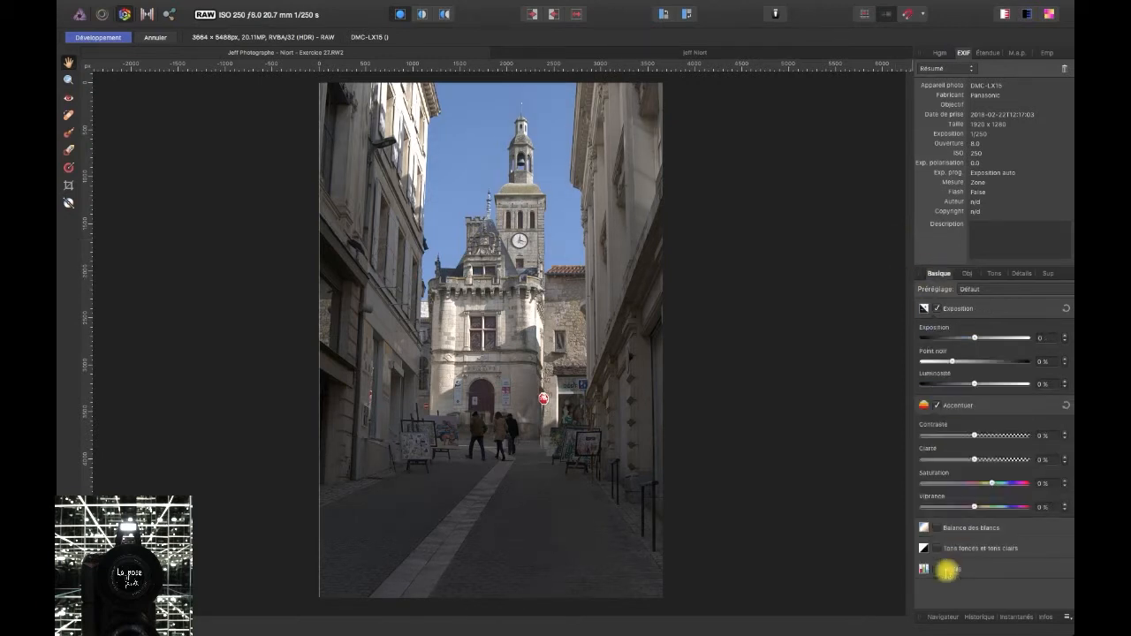
{"action": "left_click", "coordinate": [935, 570]}
{"action": "left_click", "coordinate": [945, 600]}
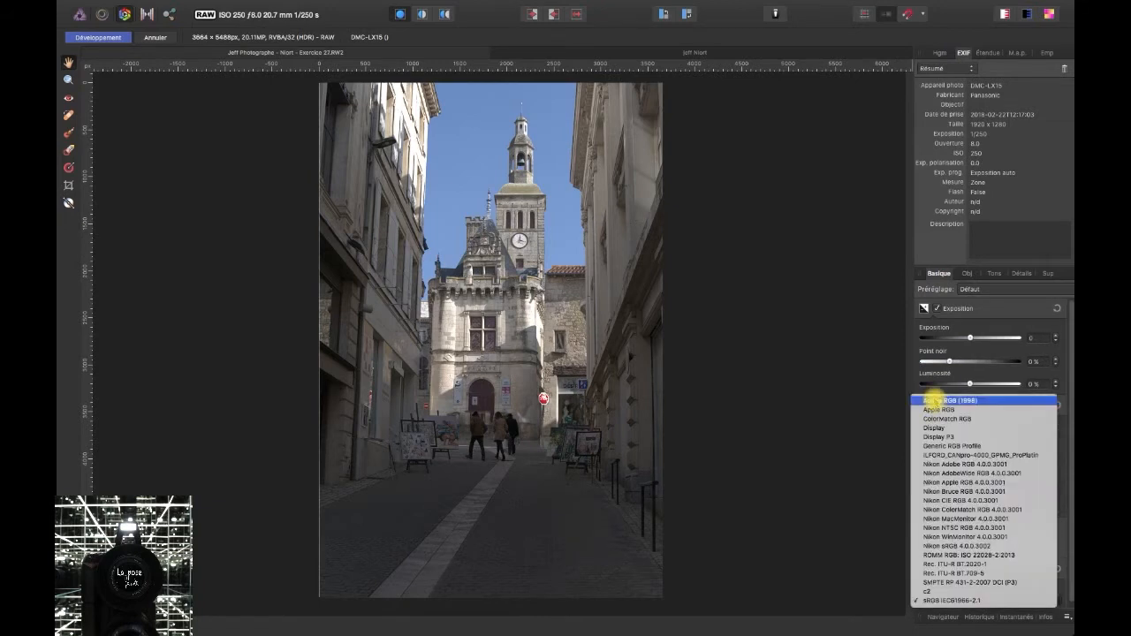
{"action": "left_click", "coordinate": [938, 403]}
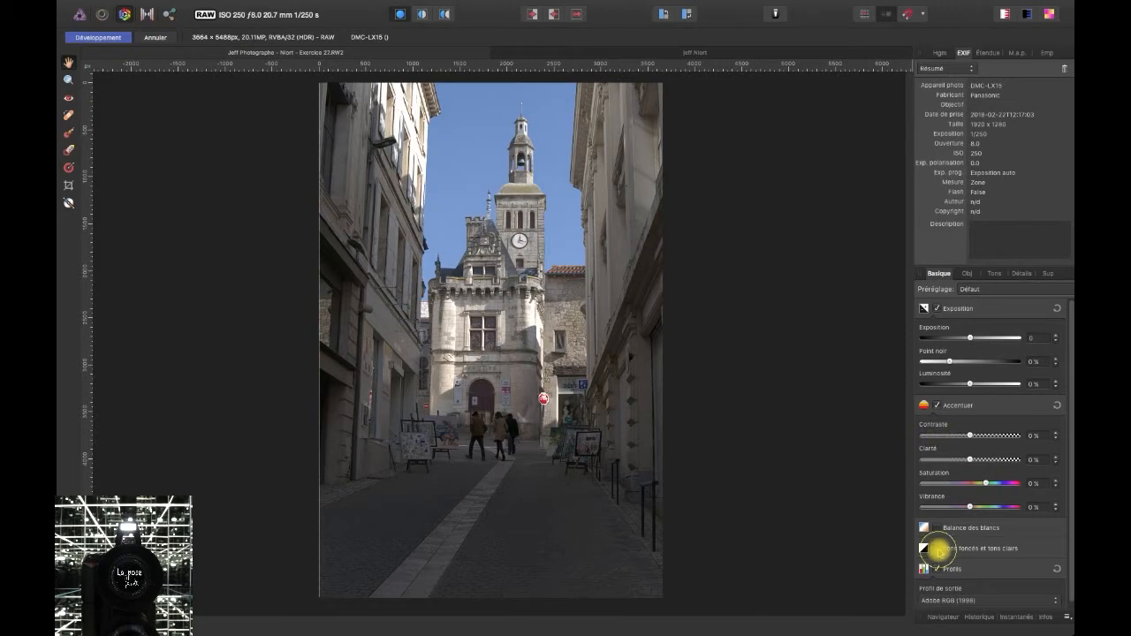
Set highlights to -96%, brightness to 25%, clarity to 5% and saturation to 16%, and develop the raw photo
{"action": "left_click", "coordinate": [937, 548]}
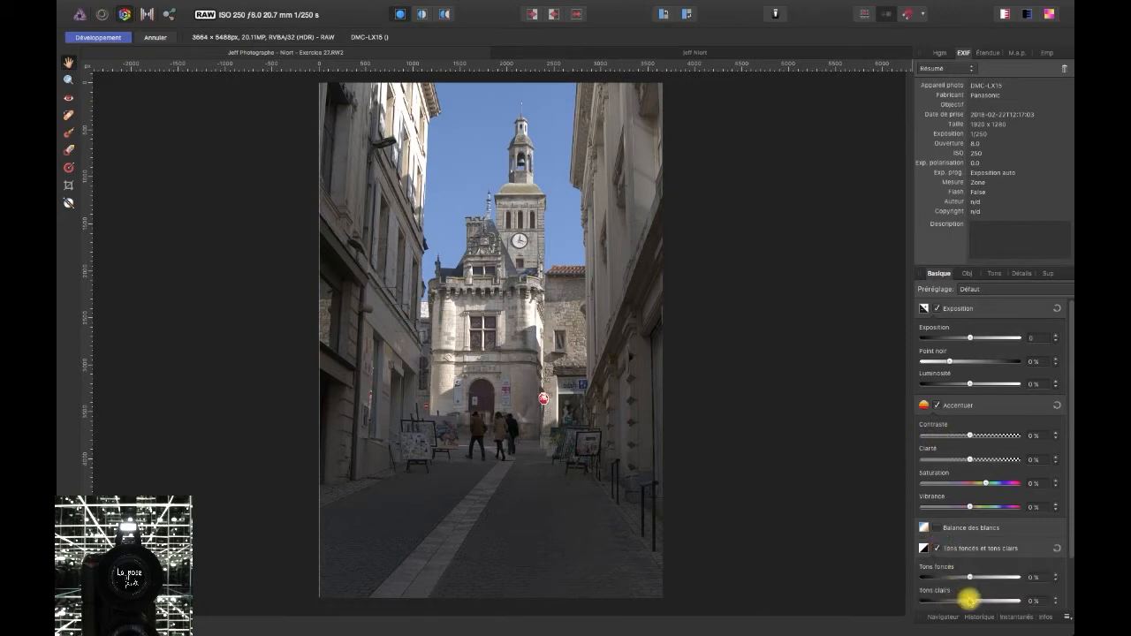
{"action": "left_click", "coordinate": [924, 600]}
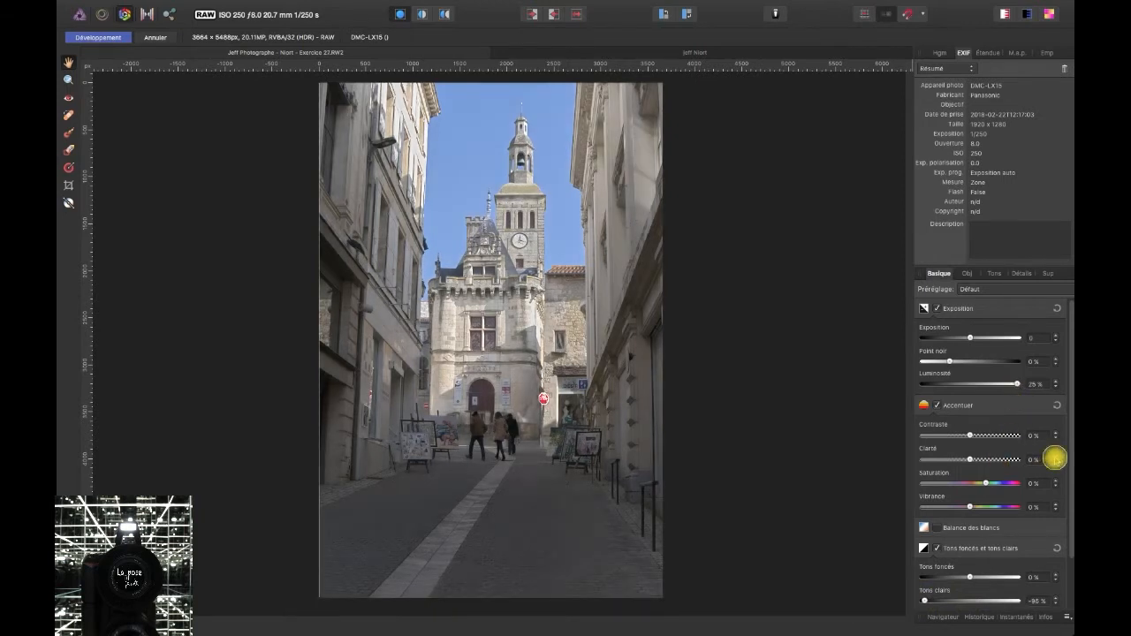
{"action": "left_click", "coordinate": [1001, 483]}
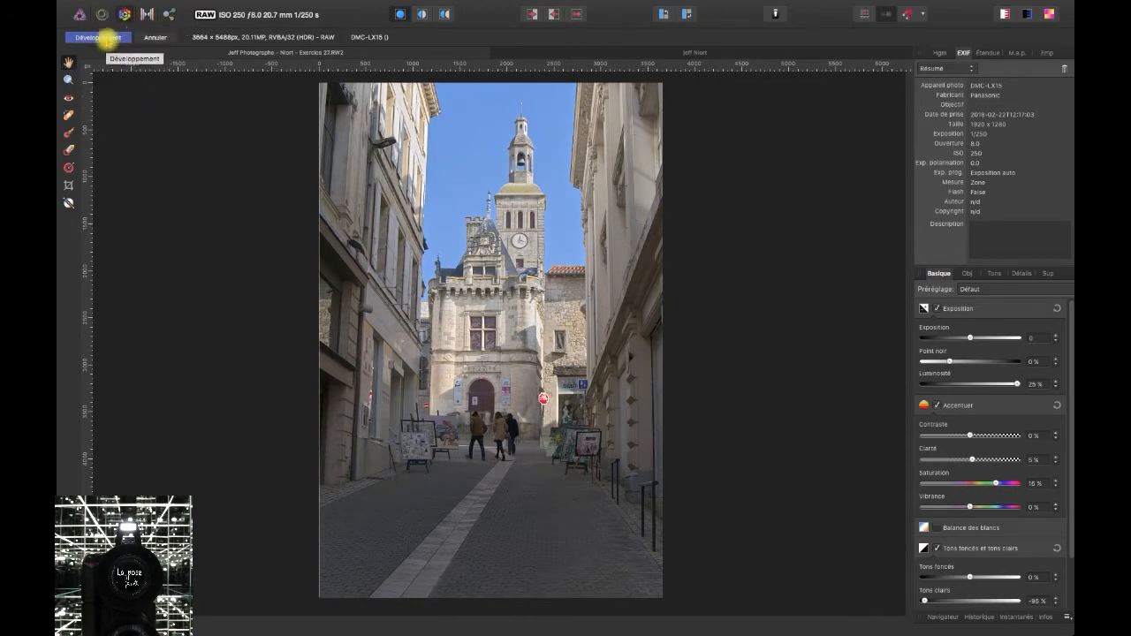
{"action": "left_click", "coordinate": [105, 38]}
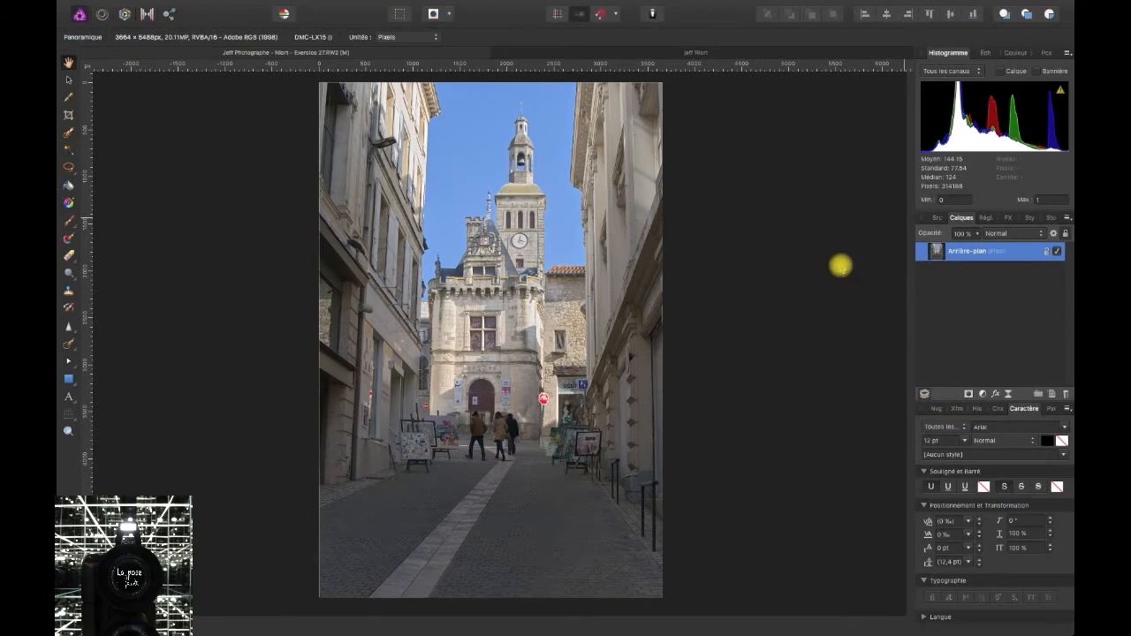
Duplicate the background layer, naming the original Niort and the copy "mon développement"
{"action": "right_click", "coordinate": [944, 252]}
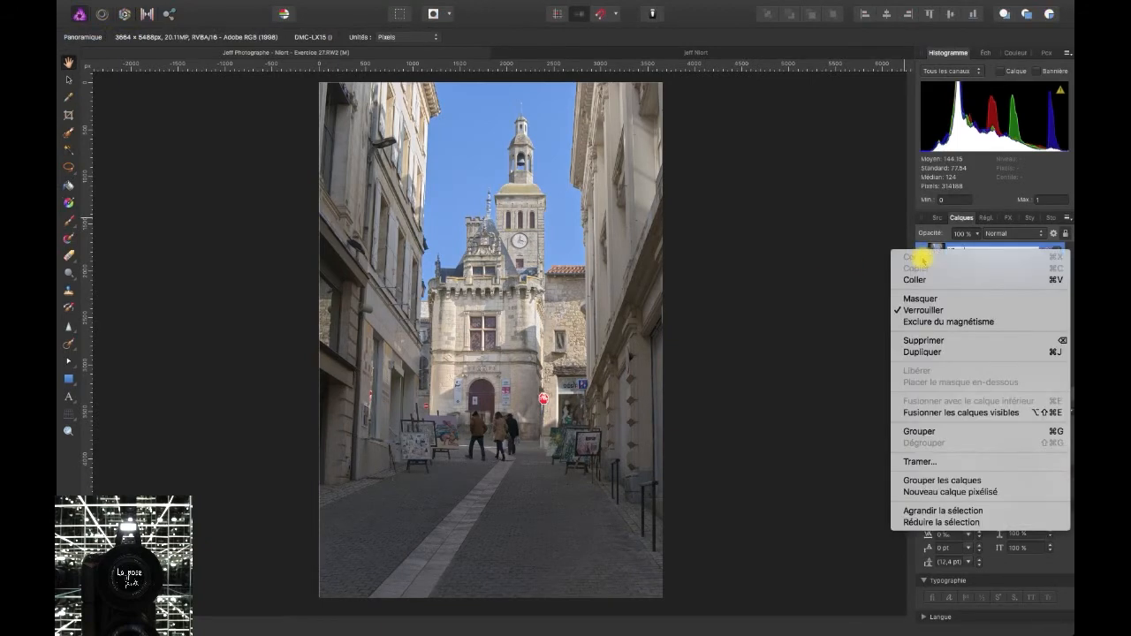
{"action": "left_click", "coordinate": [927, 352]}
{"action": "double_click", "coordinate": [966, 252]}
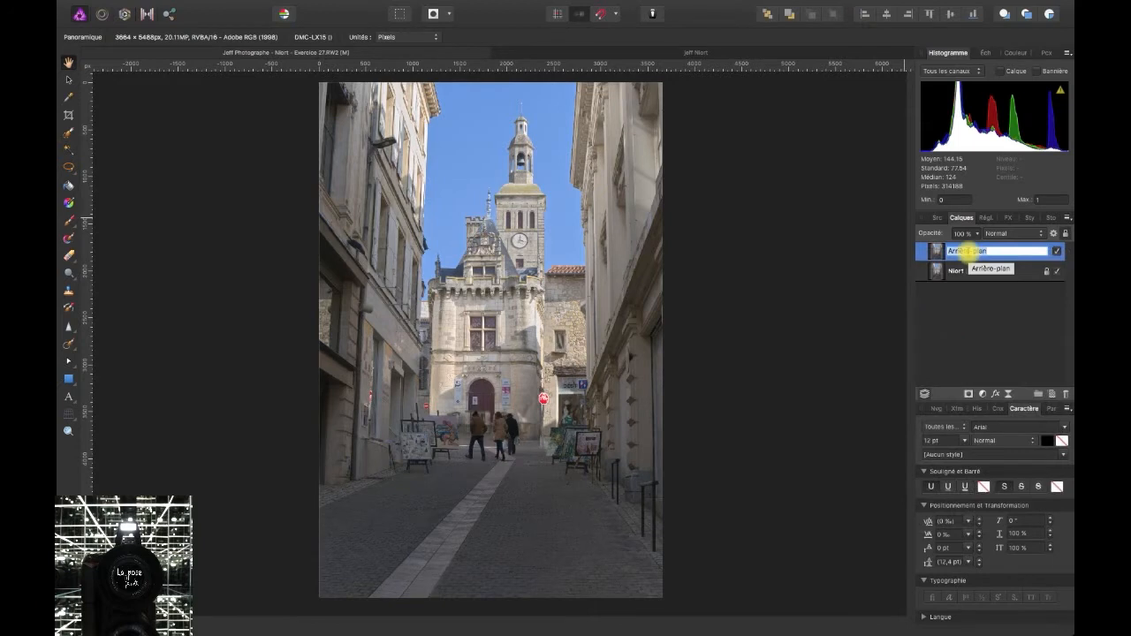
{"action": "type", "text": "mon développement"}
{"action": "key", "text": "Return"}
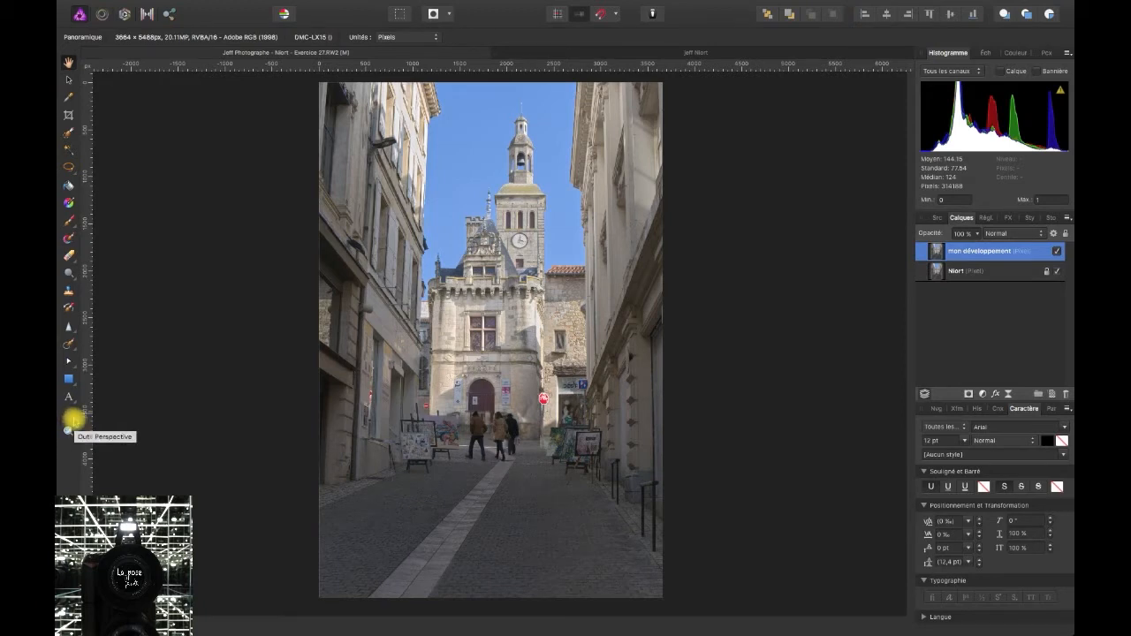
Correct the leaning buildings on the "mon développement" layer with the Perspective tool, and crop the photo to a 3276 × 3276 px square
{"action": "left_click", "coordinate": [70, 414]}
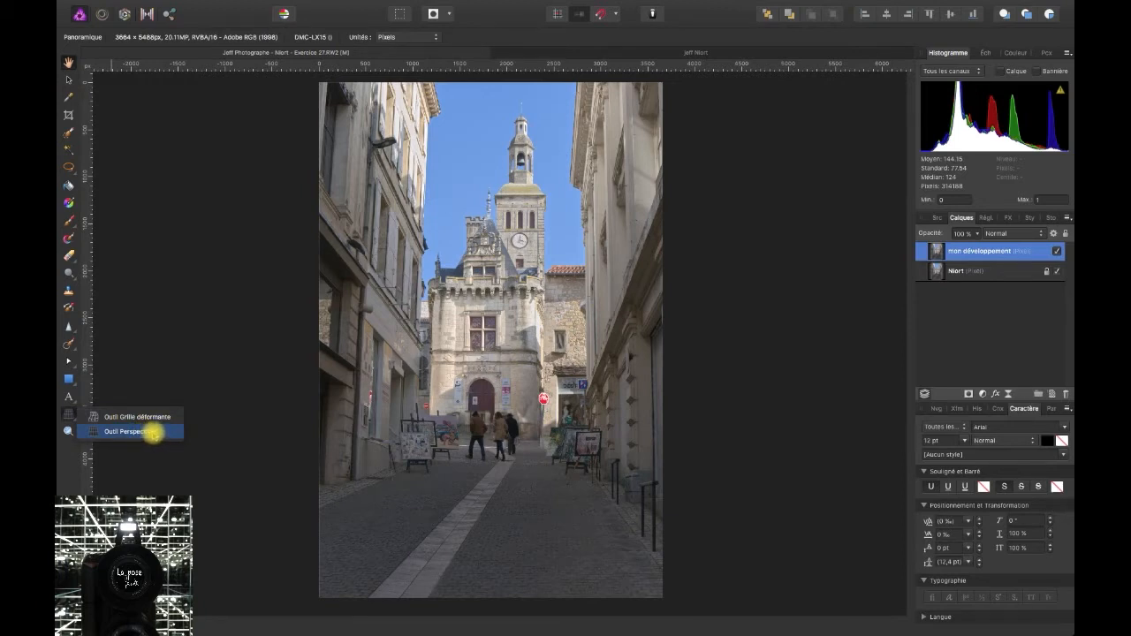
{"action": "left_click", "coordinate": [132, 431]}
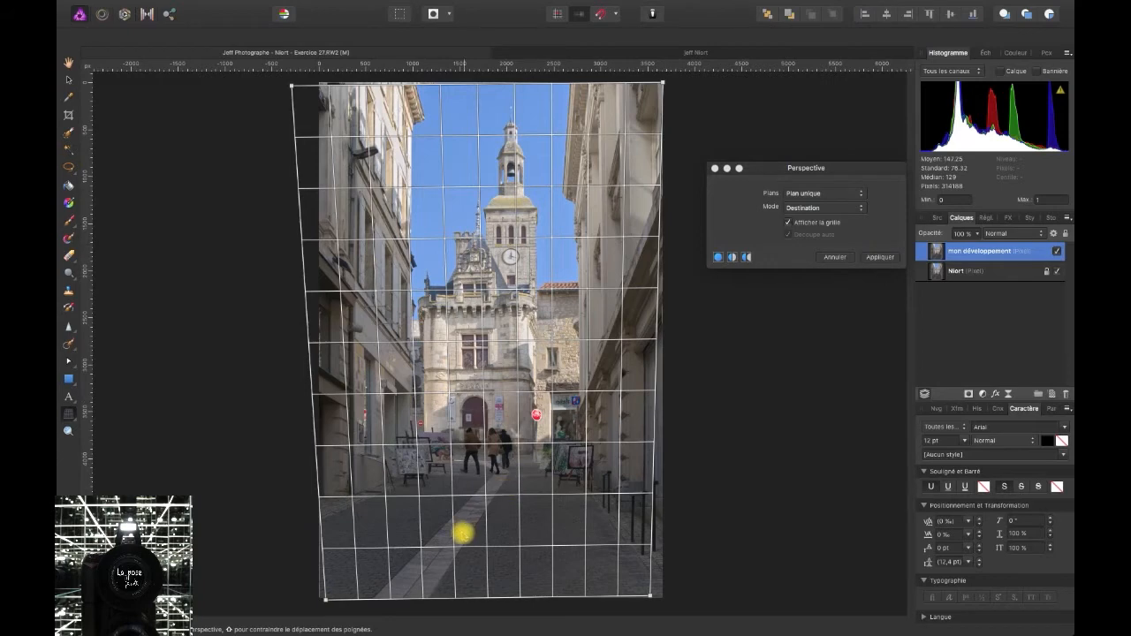
{"action": "key", "text": "Return"}
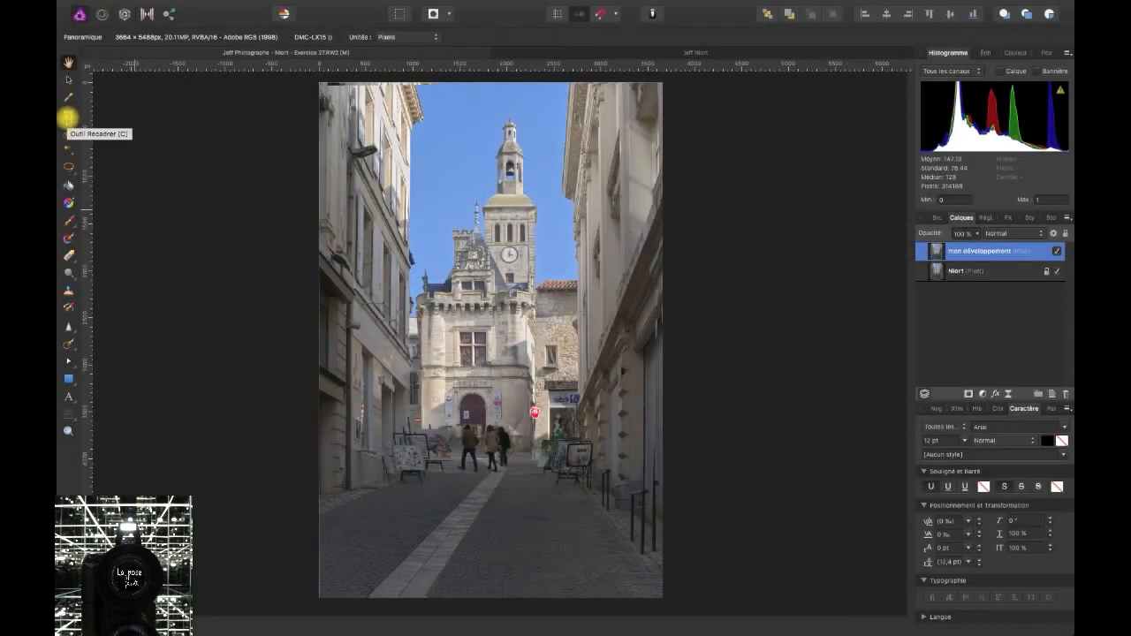
{"action": "left_click", "coordinate": [67, 116]}
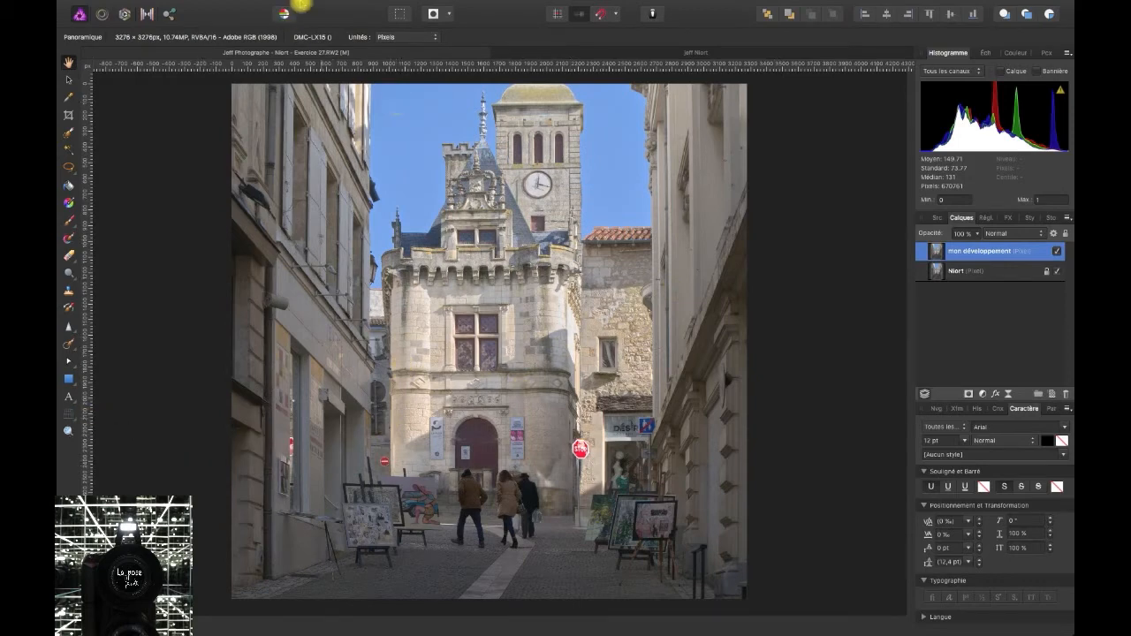
Add a white balance adjustment layer and sample the white point from the tower's clock face
{"action": "mouse_move", "coordinate": [306, 5]}
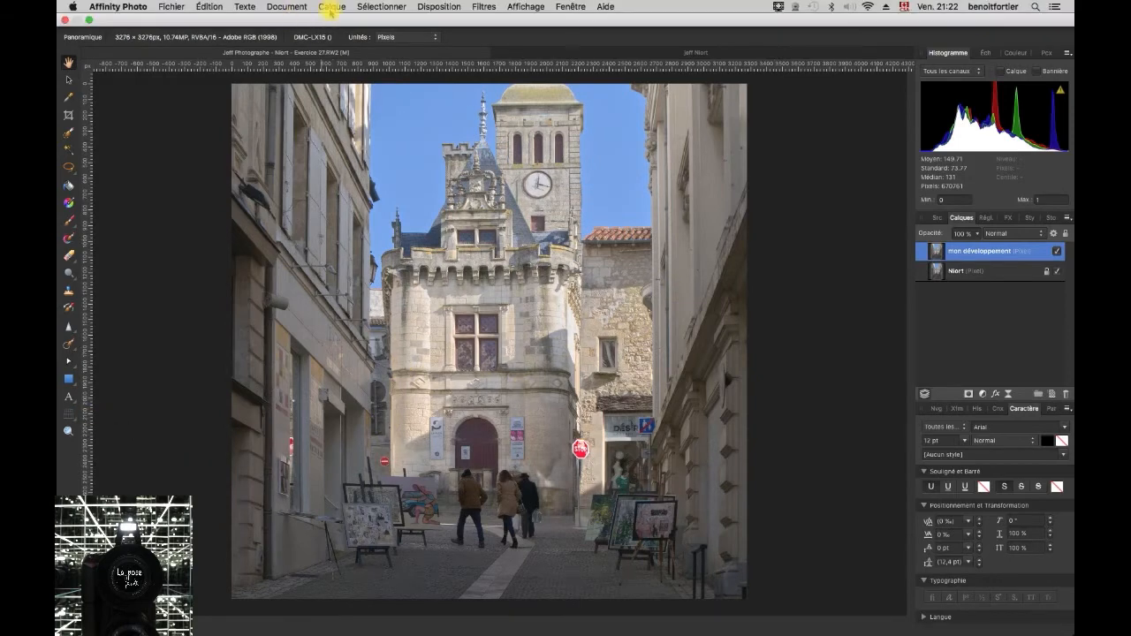
{"action": "left_click", "coordinate": [332, 7]}
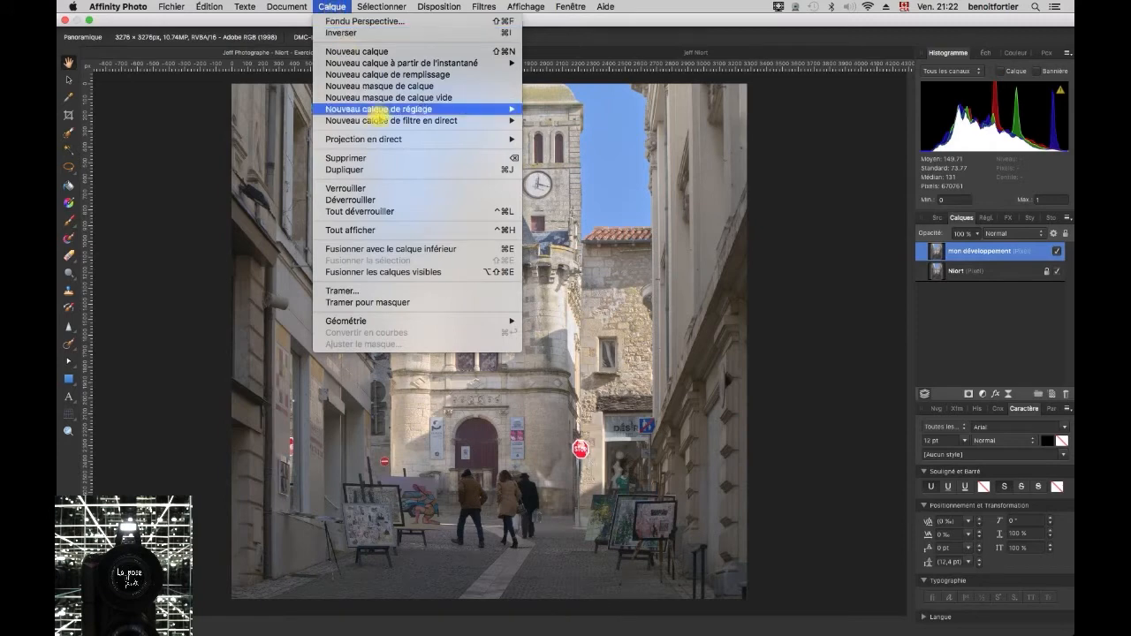
{"action": "mouse_move", "coordinate": [506, 107]}
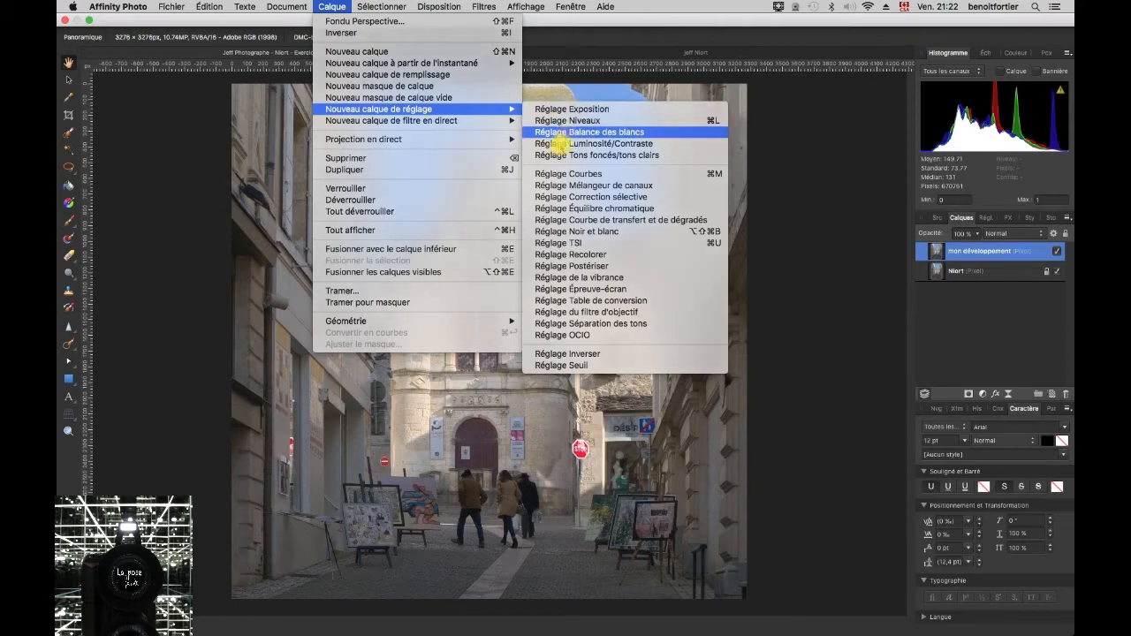
{"action": "left_click", "coordinate": [558, 133]}
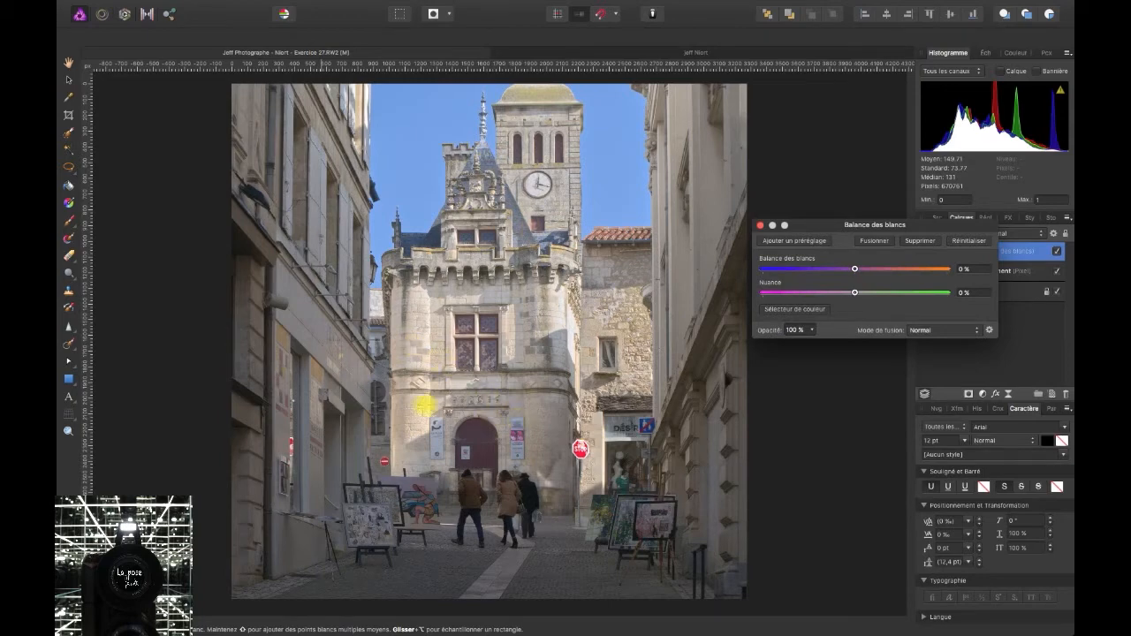
{"action": "left_click", "coordinate": [537, 193]}
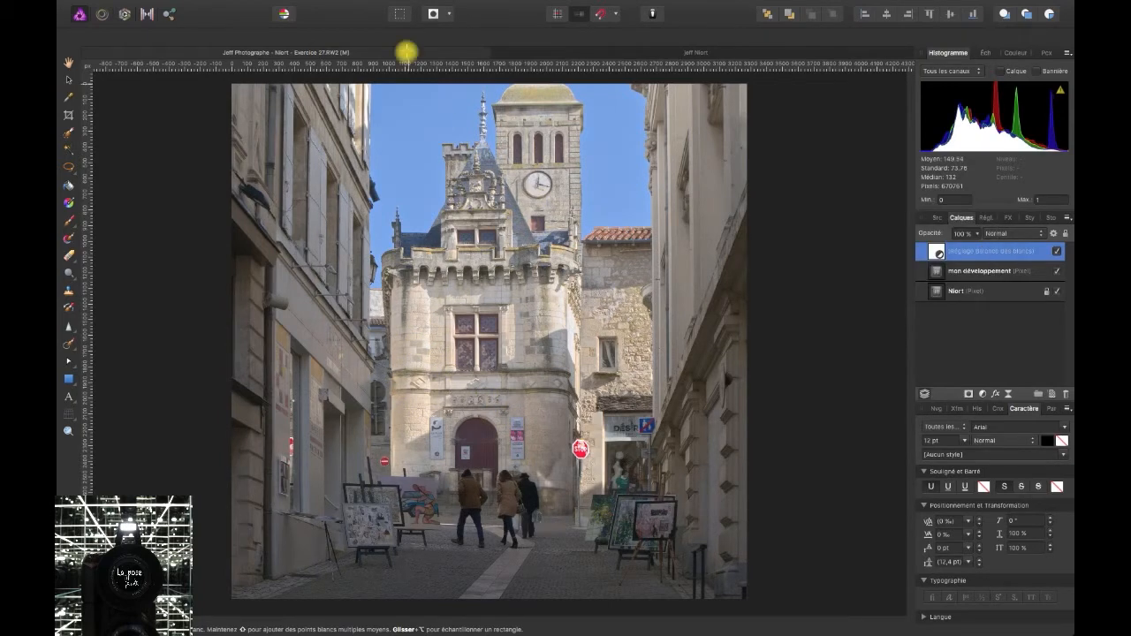
Add a Levels adjustment layer with the black level set to 2%
{"action": "left_click", "coordinate": [332, 8]}
{"action": "mouse_move", "coordinate": [517, 108]}
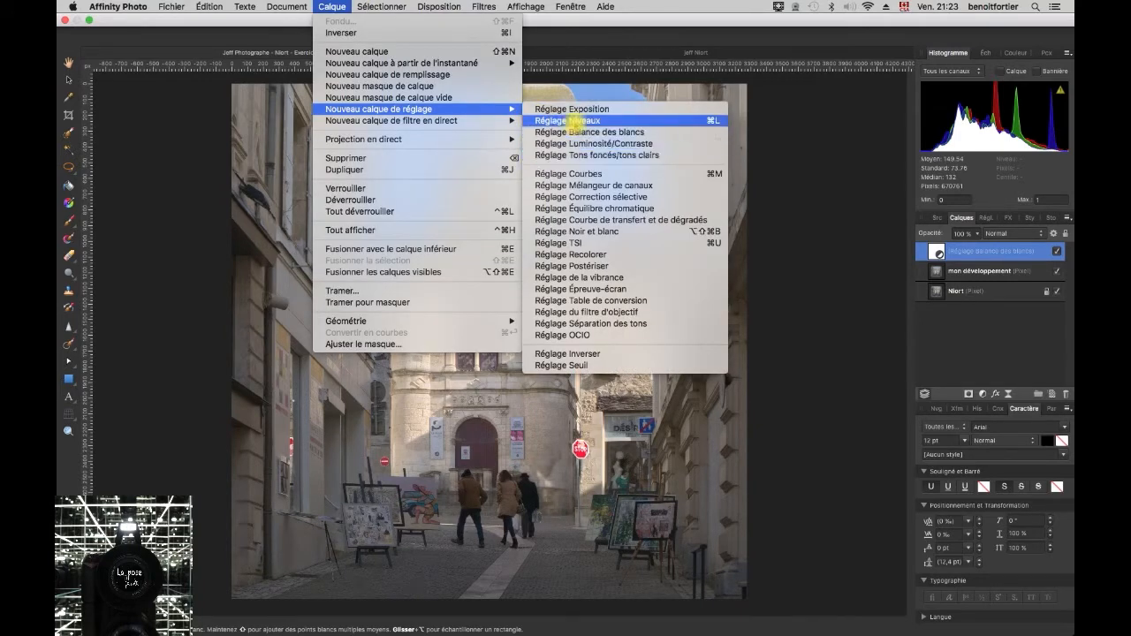
{"action": "left_click", "coordinate": [571, 122]}
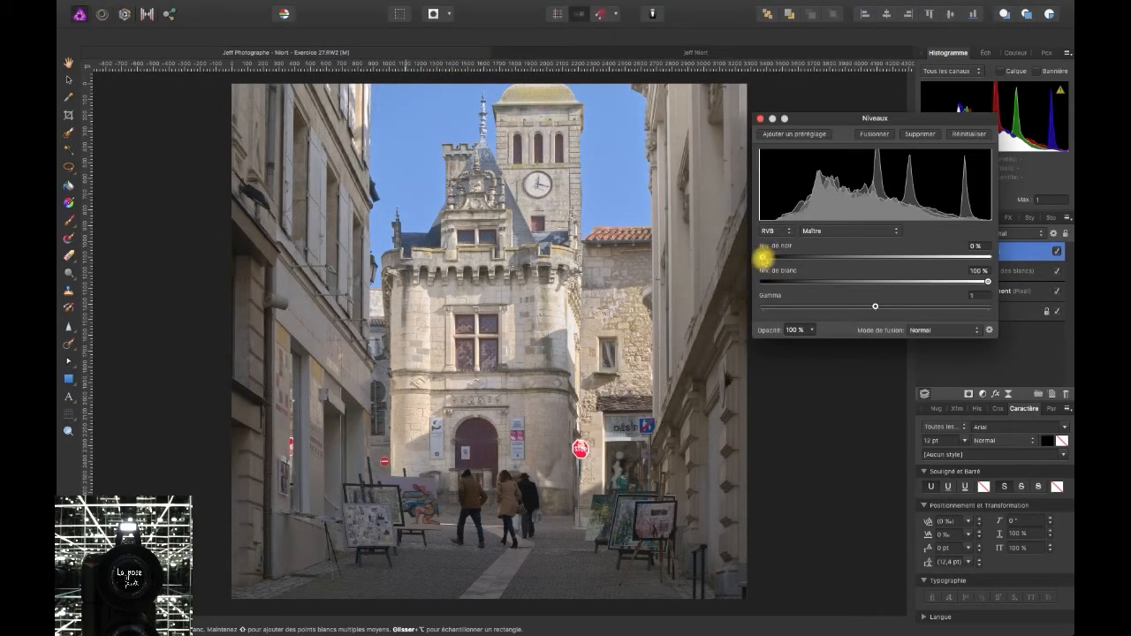
{"action": "left_click_drag", "start_coordinate": [762, 256], "coordinate": [767, 257]}
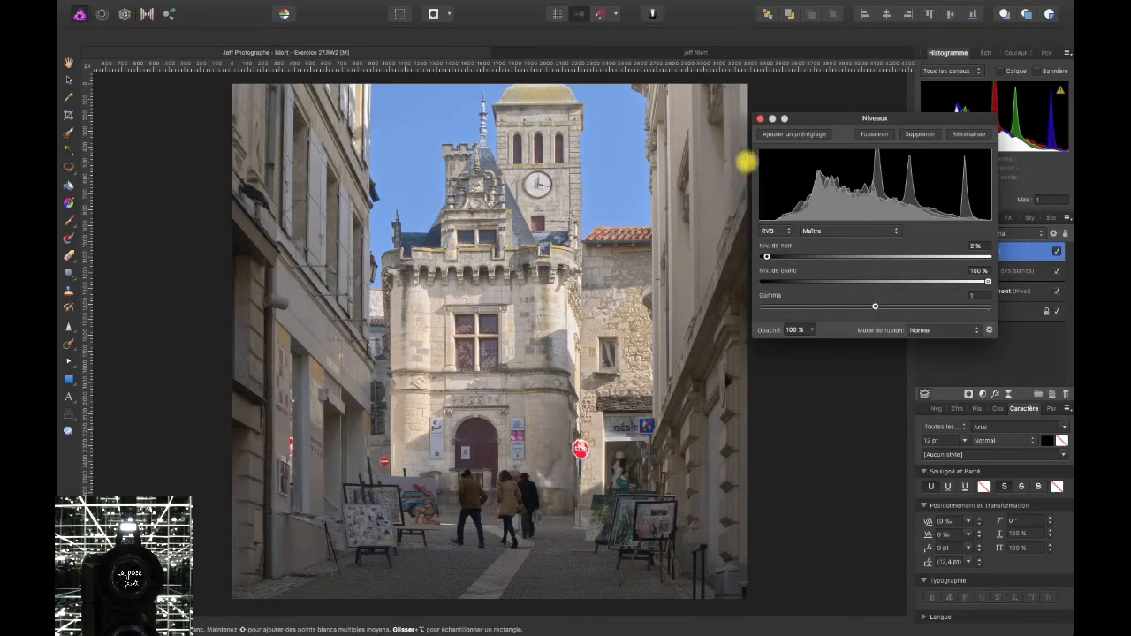
{"action": "left_click", "coordinate": [771, 118]}
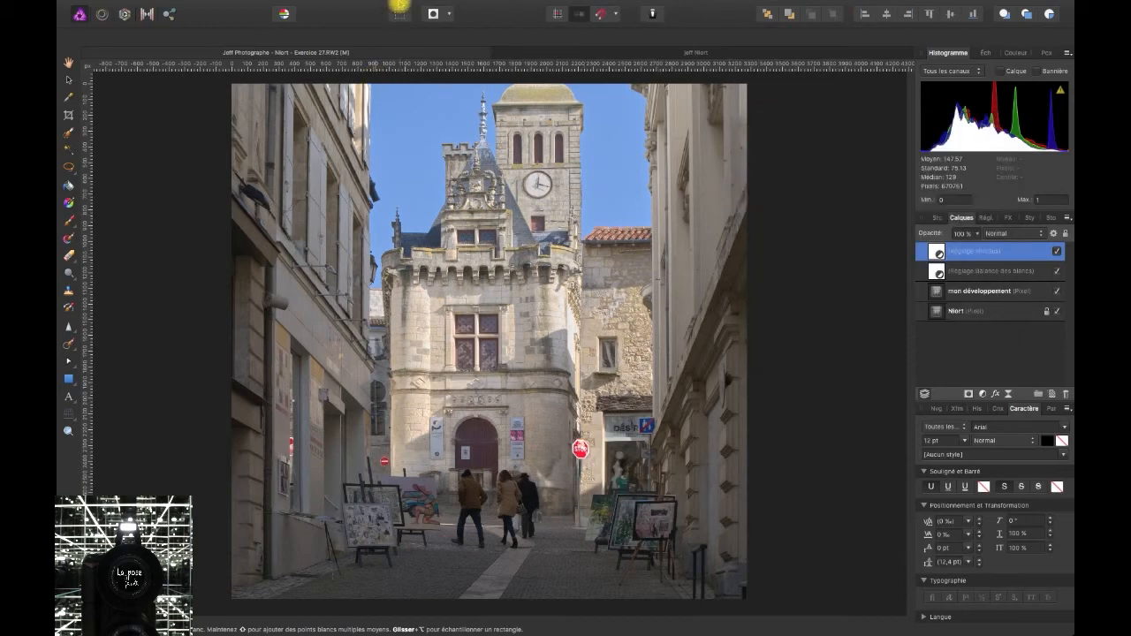
Add a Brightness/Contrast adjustment layer above the Levels adjustment
{"action": "mouse_move", "coordinate": [366, 4]}
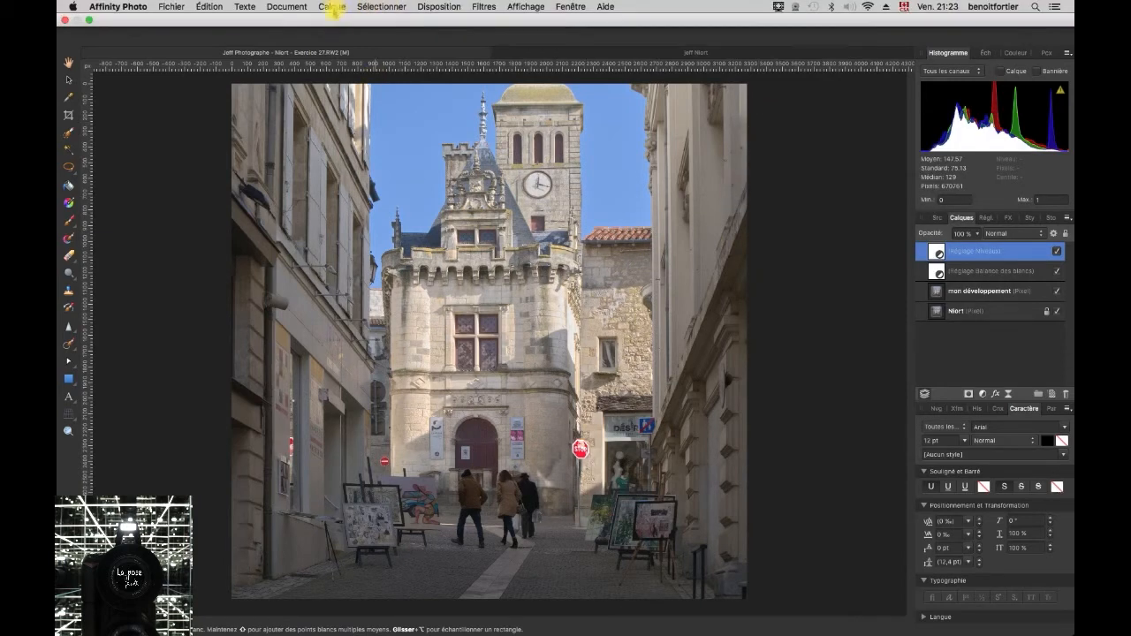
{"action": "left_click", "coordinate": [333, 7]}
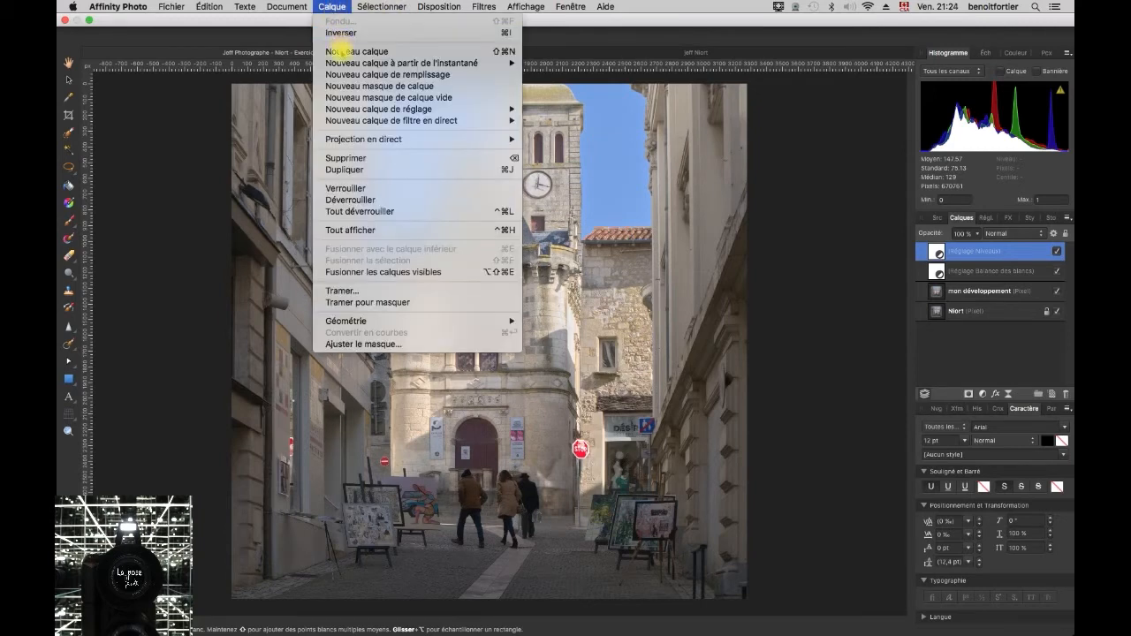
{"action": "mouse_move", "coordinate": [400, 109]}
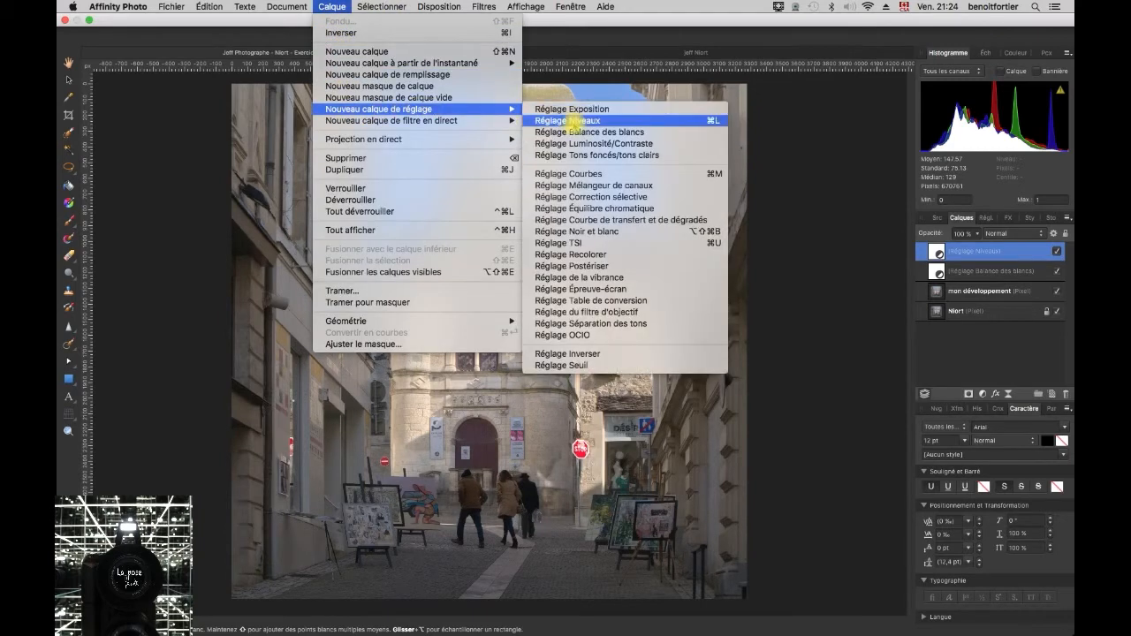
{"action": "left_click", "coordinate": [587, 146]}
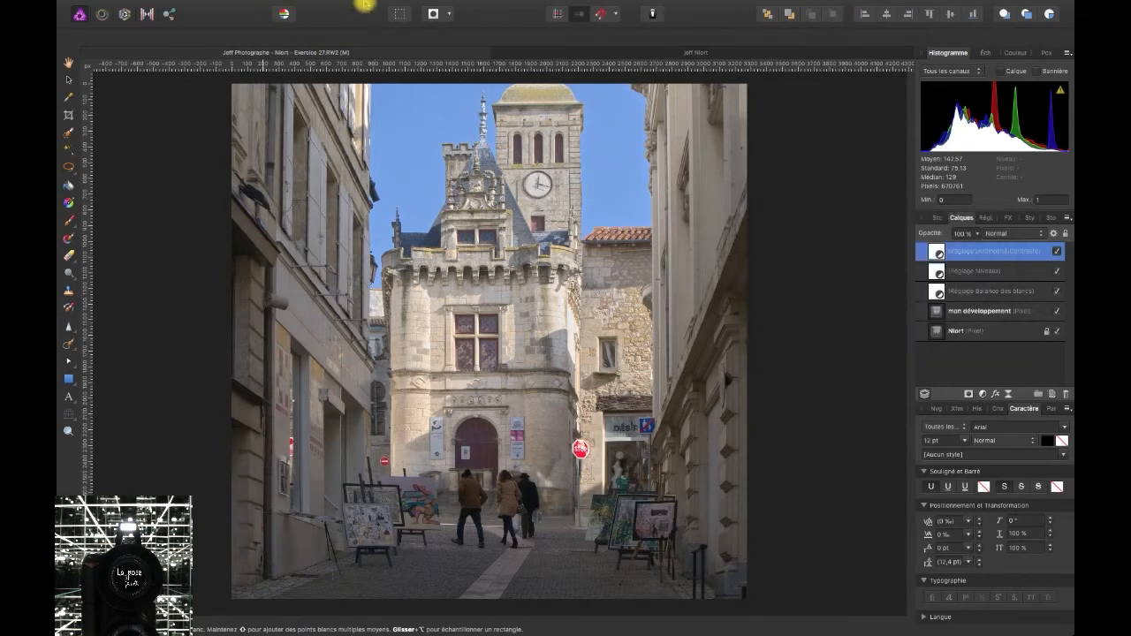
Add a Curves adjustment layer with one control point at the lower quarter and another at the upper quarter of the master curve
{"action": "mouse_move", "coordinate": [357, 4]}
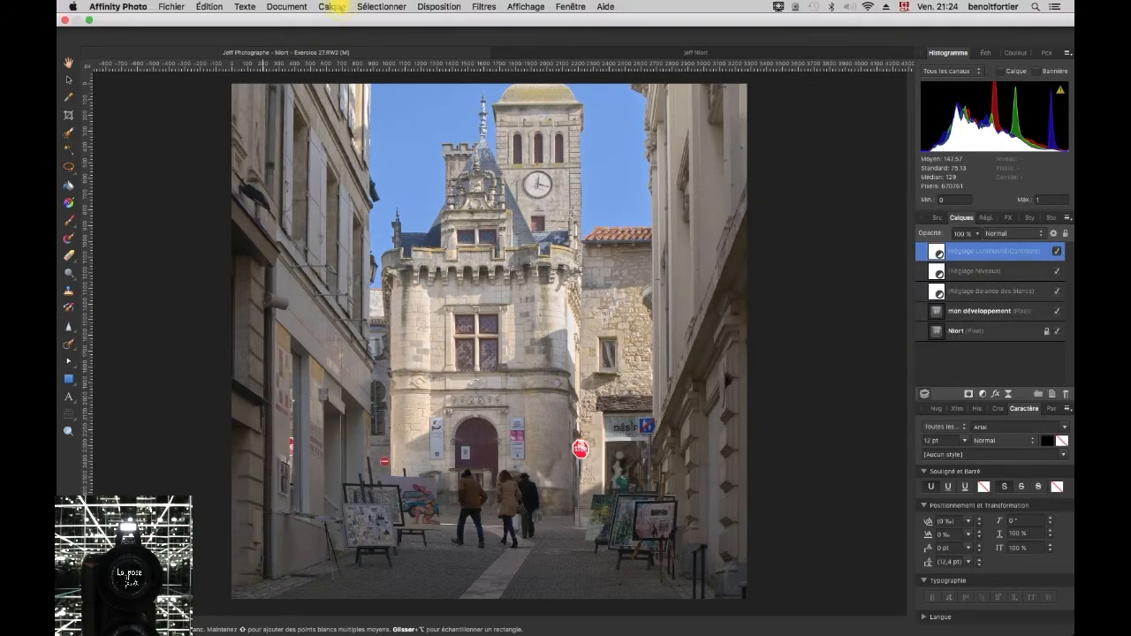
{"action": "left_click", "coordinate": [333, 7]}
{"action": "mouse_move", "coordinate": [494, 110]}
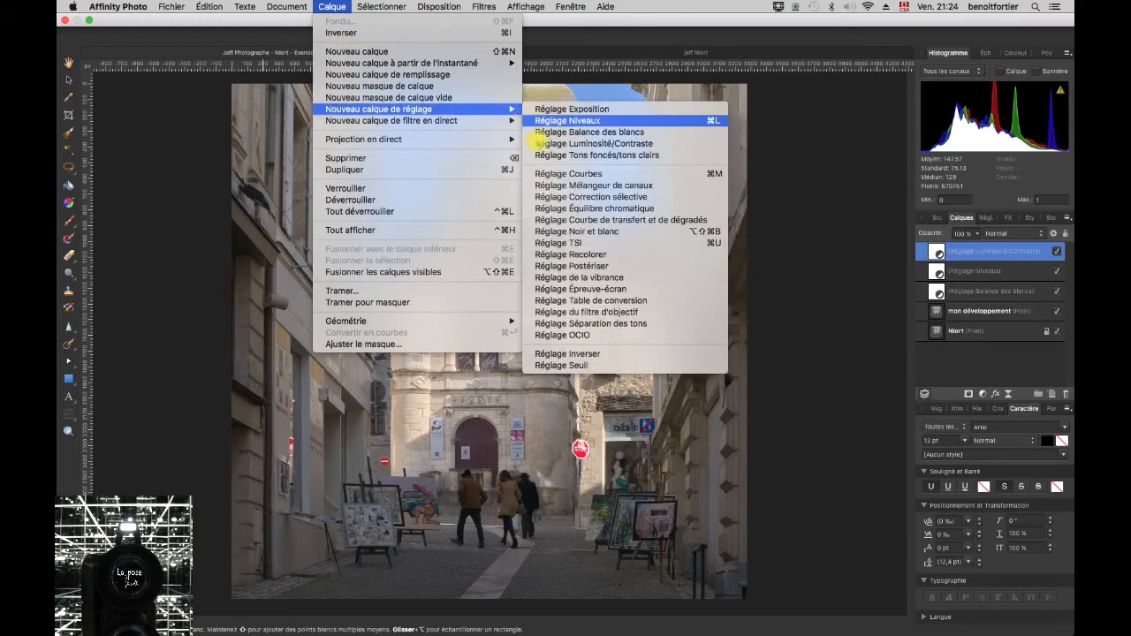
{"action": "left_click", "coordinate": [550, 174]}
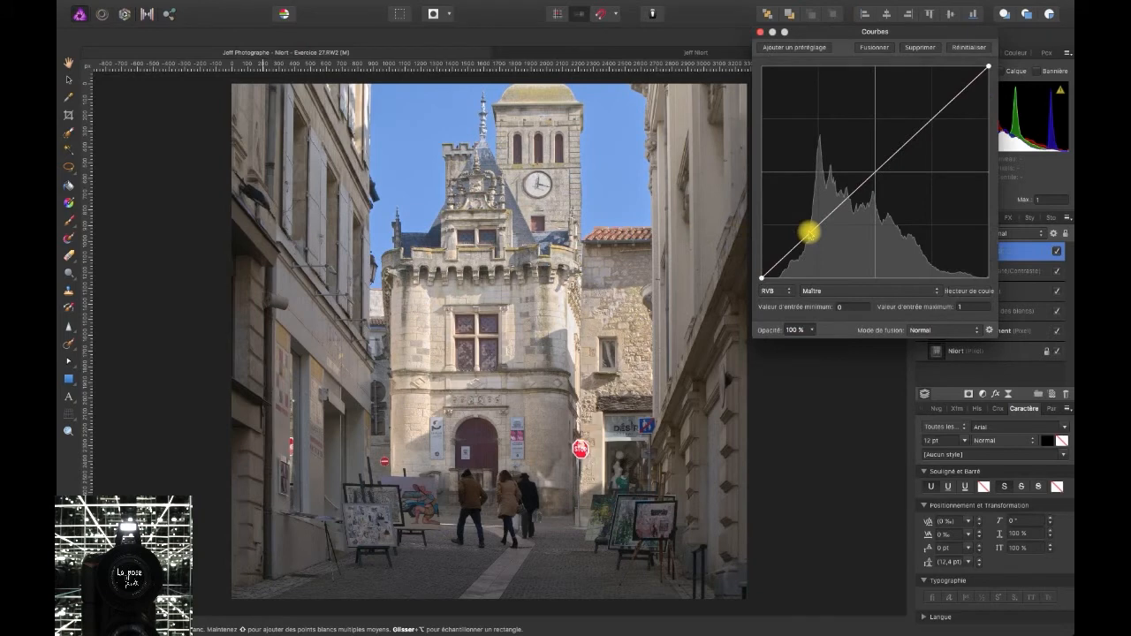
{"action": "left_click", "coordinate": [818, 227]}
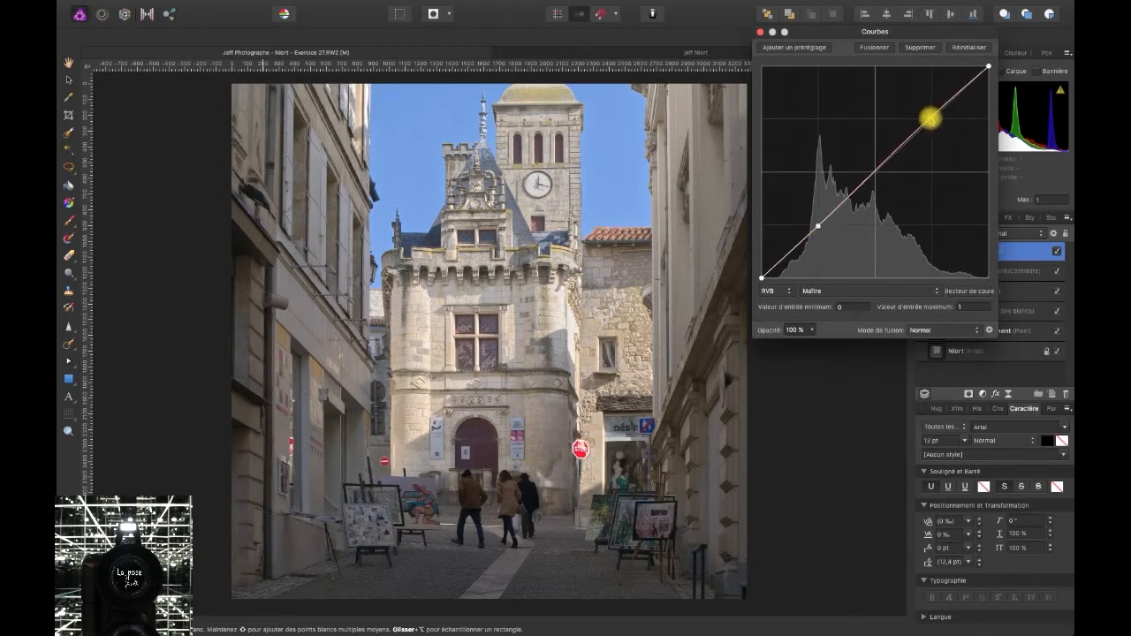
{"action": "left_click", "coordinate": [930, 118]}
{"action": "left_click", "coordinate": [760, 32]}
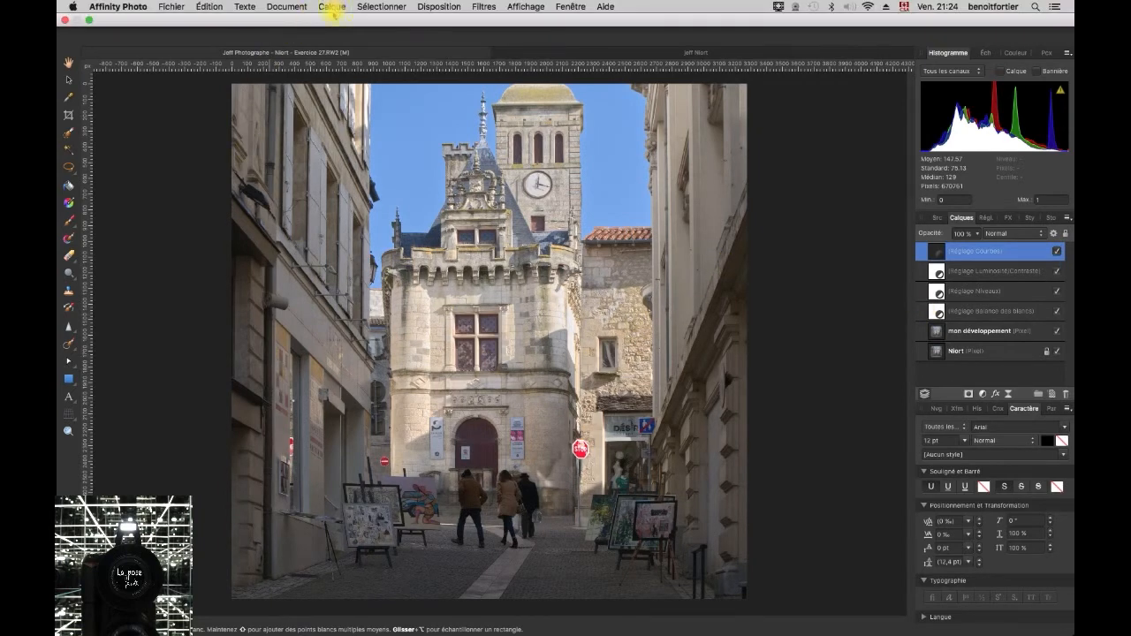
Add a Vibrance adjustment layer and raise the vibrance to slightly above 70%
{"action": "left_click", "coordinate": [333, 8]}
{"action": "mouse_move", "coordinate": [429, 108]}
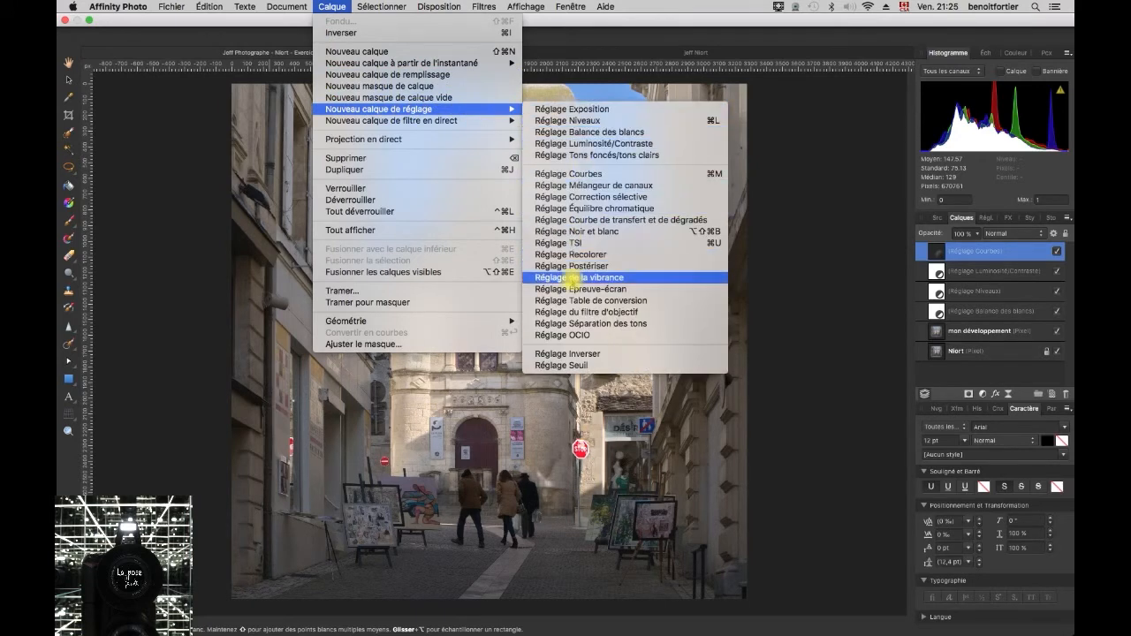
{"action": "left_click", "coordinate": [587, 276]}
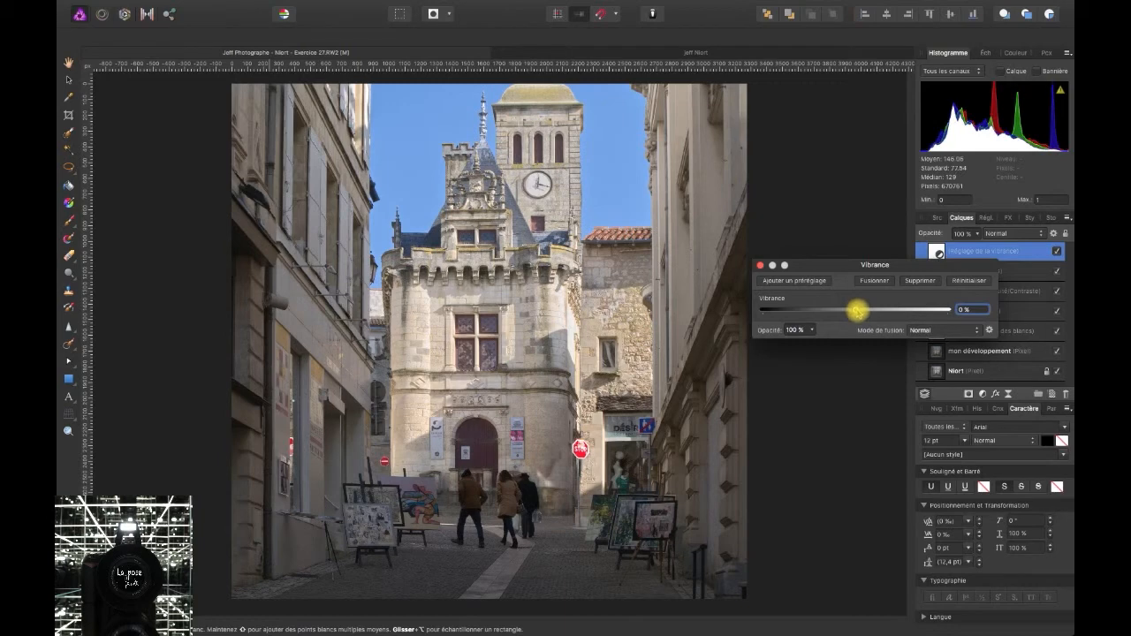
{"action": "left_click_drag", "start_coordinate": [858, 308], "coordinate": [895, 305]}
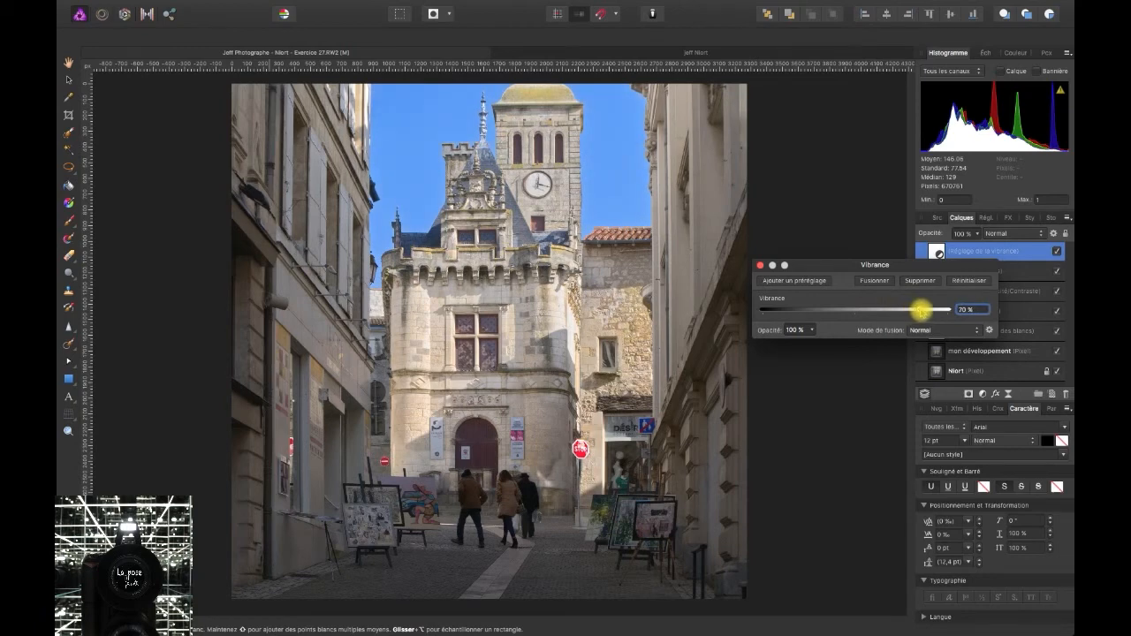
{"action": "left_click_drag", "start_coordinate": [921, 309], "coordinate": [928, 309]}
{"action": "left_click", "coordinate": [760, 264]}
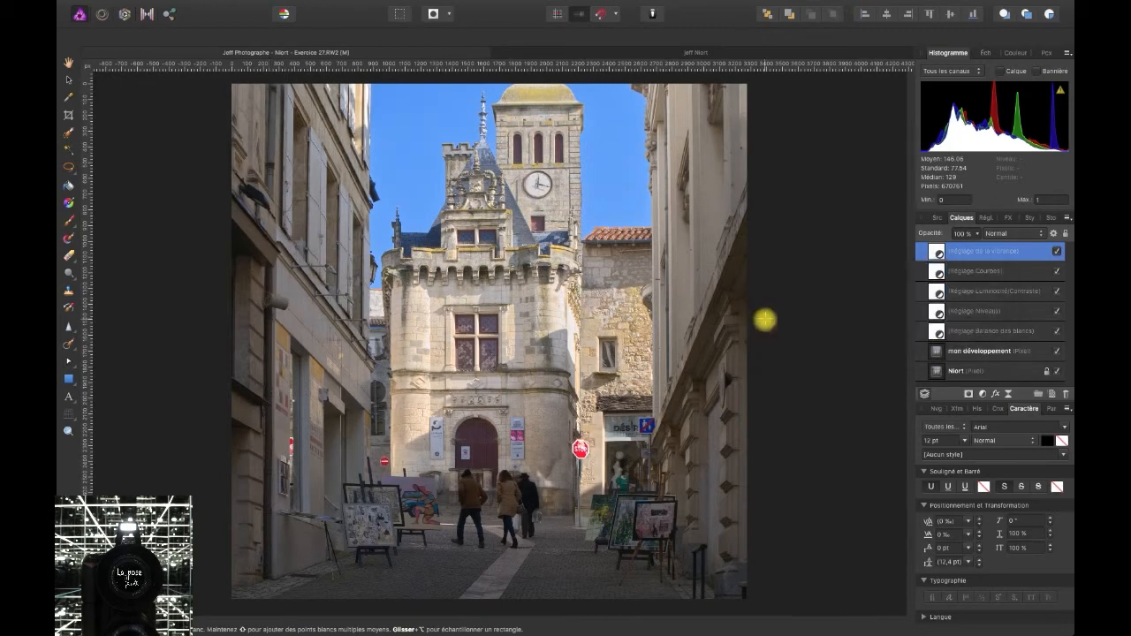
Add a Black and White adjustment layer with red at 7%, yellow at -47%, green at about 146% and blue at about 26%
{"action": "left_click", "coordinate": [724, 266]}
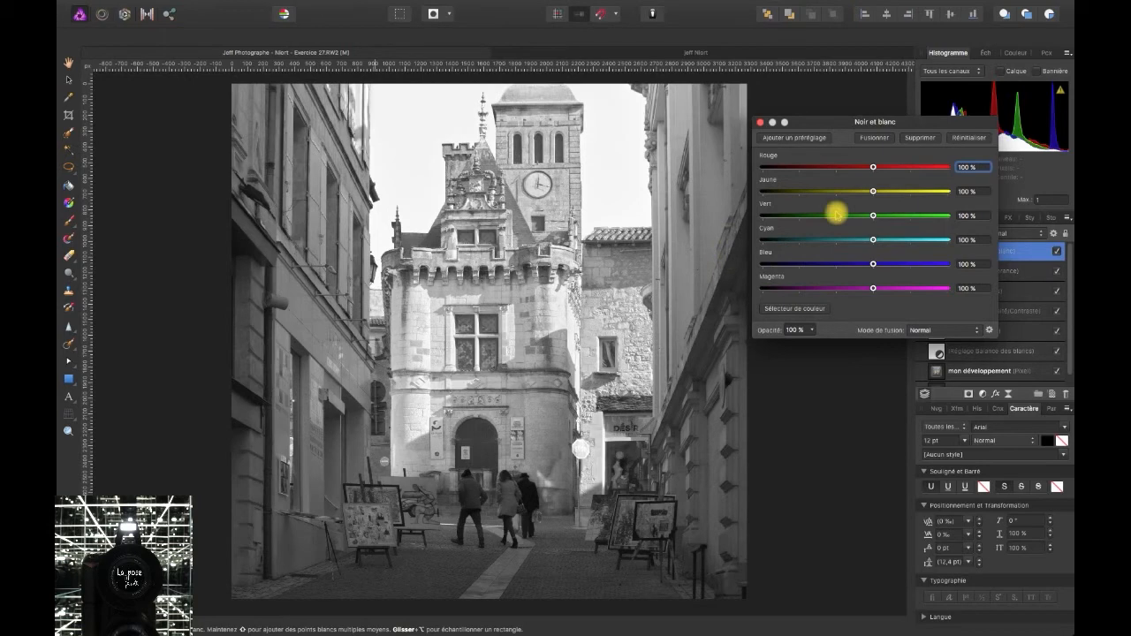
{"action": "left_click_drag", "start_coordinate": [871, 167], "coordinate": [838, 167]}
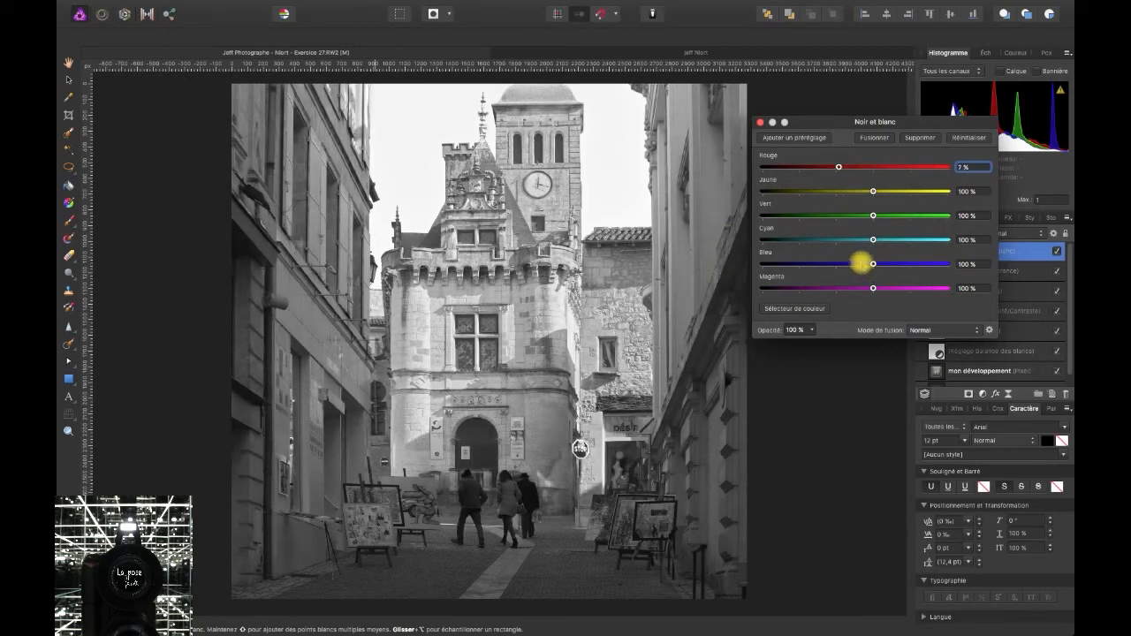
{"action": "left_click_drag", "start_coordinate": [873, 191], "coordinate": [818, 192]}
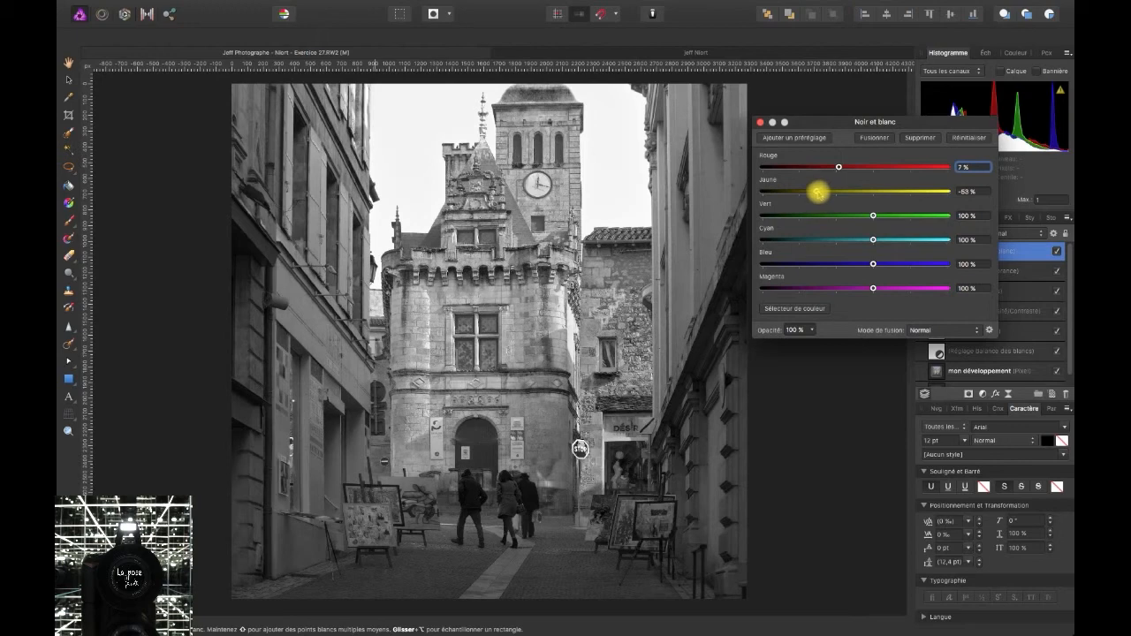
{"action": "left_click_drag", "start_coordinate": [817, 192], "coordinate": [819, 191]}
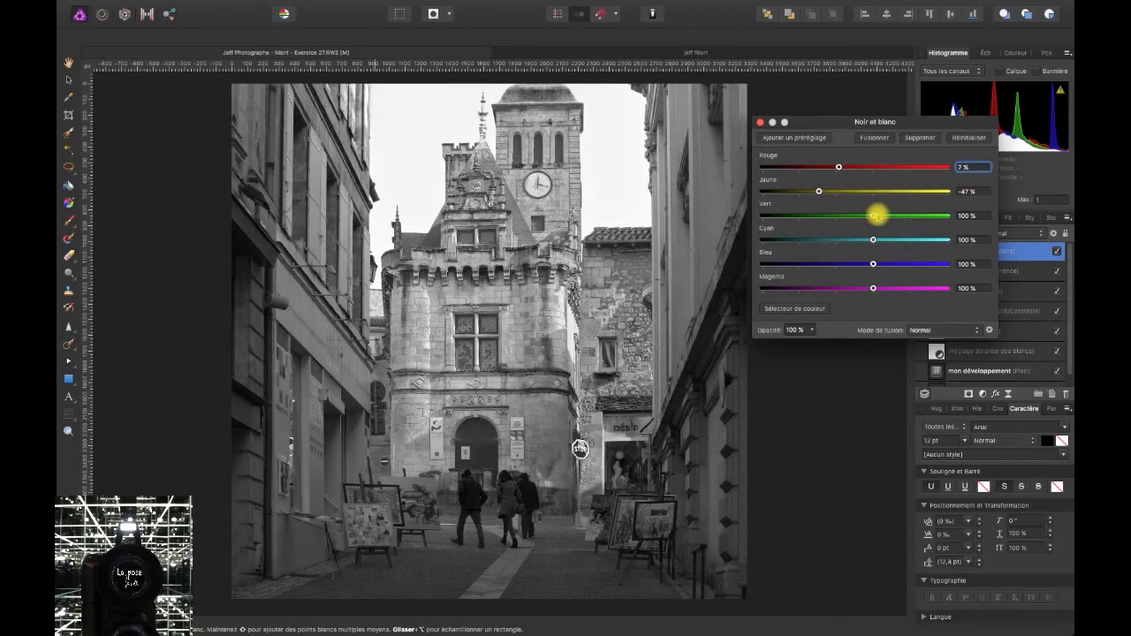
{"action": "left_click_drag", "start_coordinate": [871, 217], "coordinate": [889, 215]}
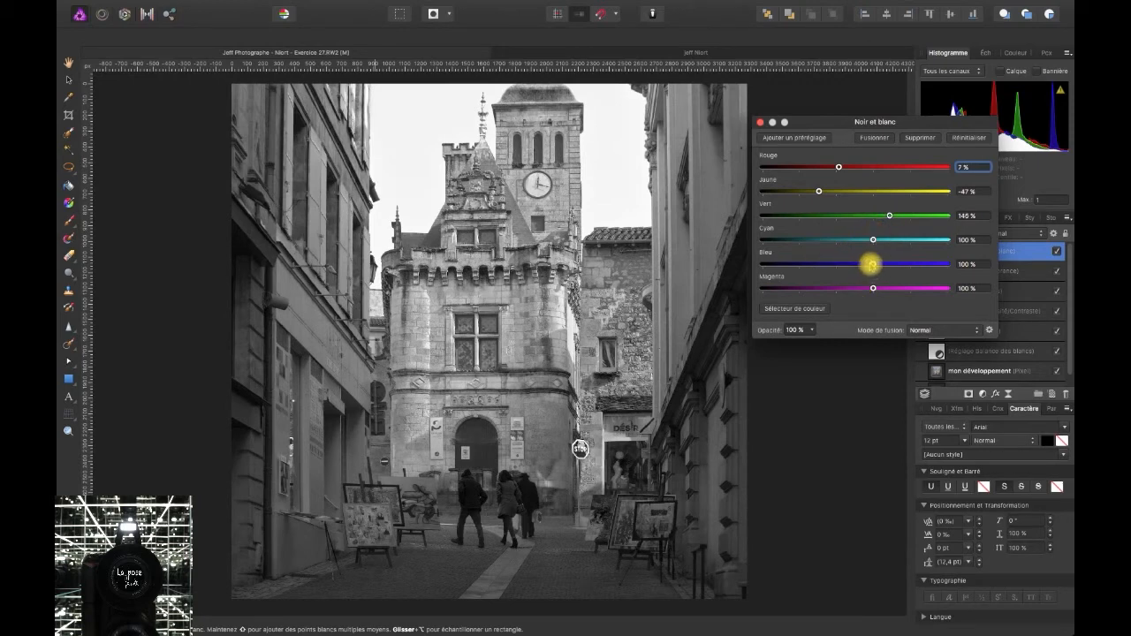
{"action": "left_click_drag", "start_coordinate": [871, 264], "coordinate": [846, 264]}
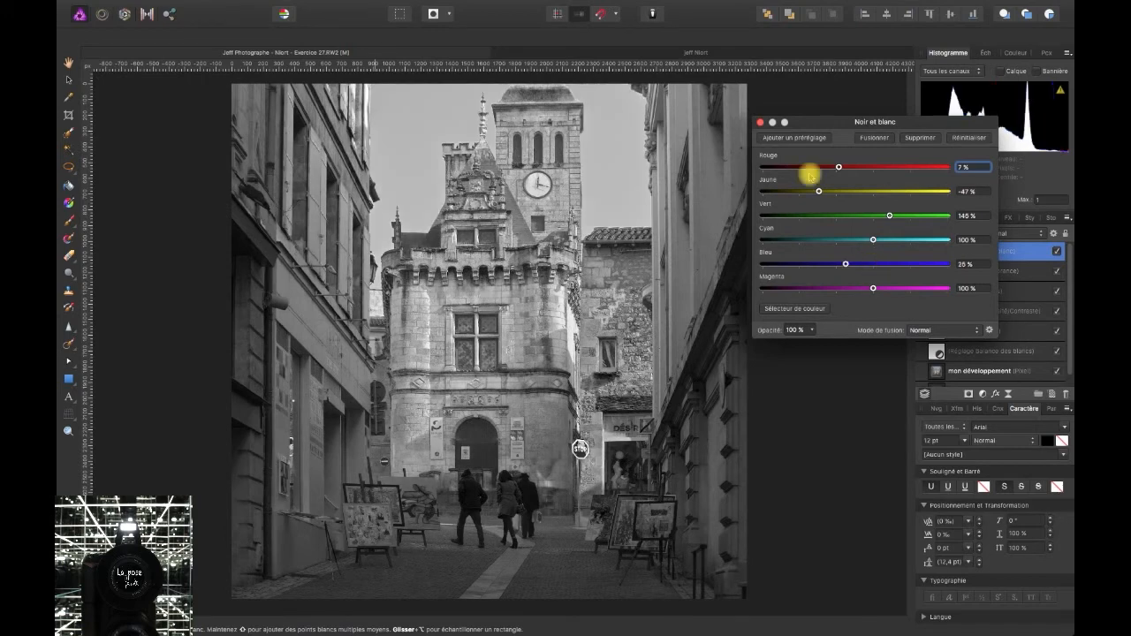
{"action": "left_click", "coordinate": [761, 122]}
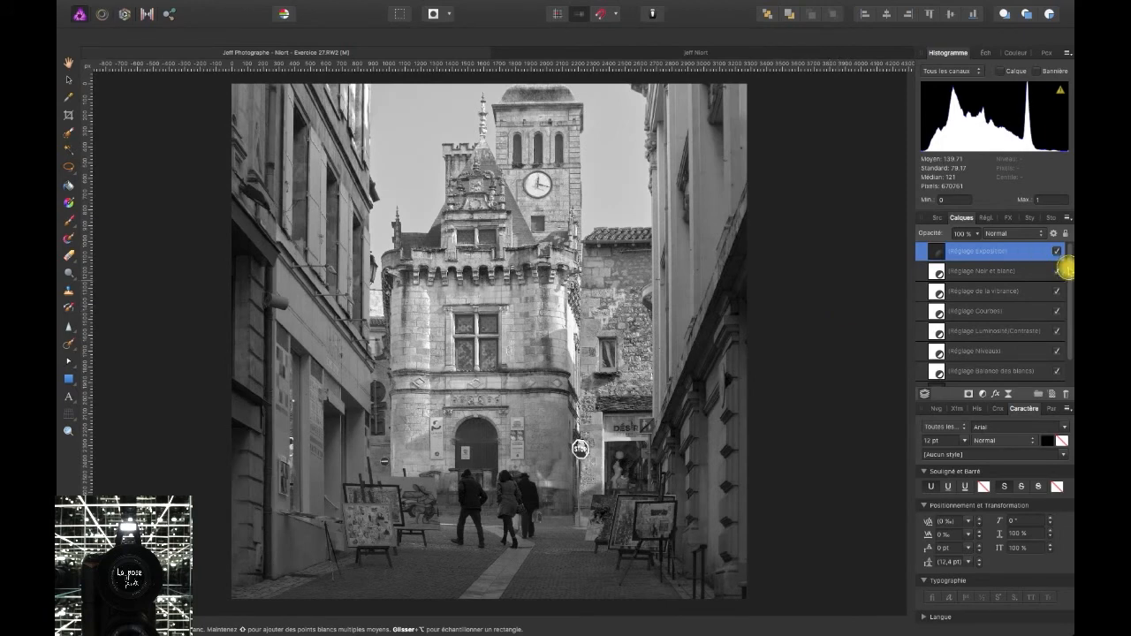
Add a live Clarity filter to the "mon développement" layer
{"action": "left_click_drag", "start_coordinate": [1066, 269], "coordinate": [1067, 297]}
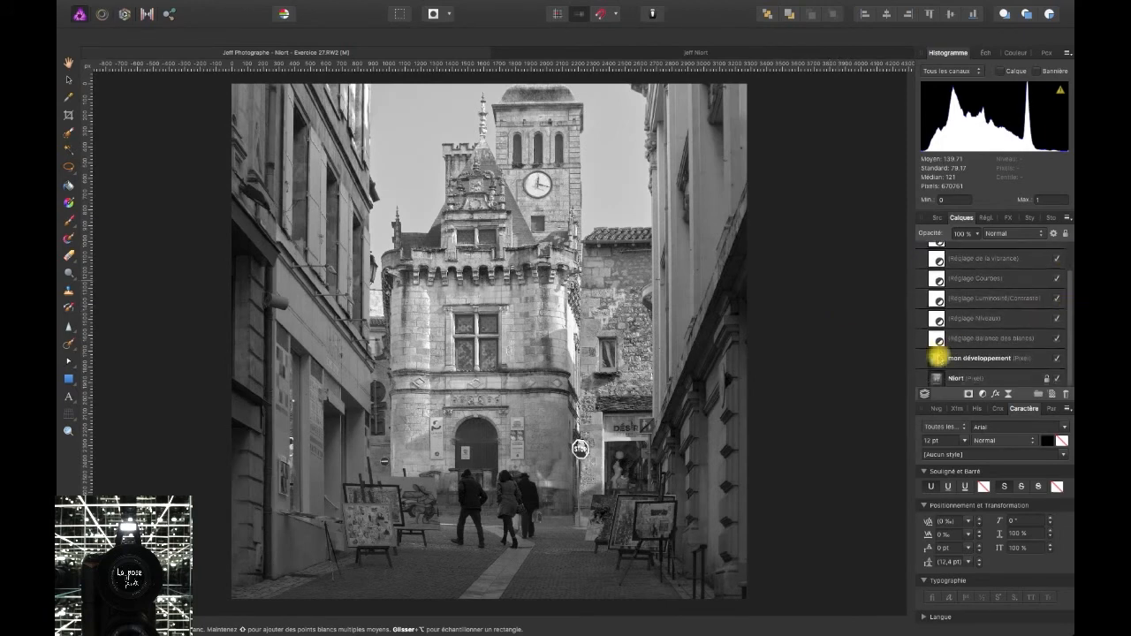
{"action": "left_click", "coordinate": [959, 358]}
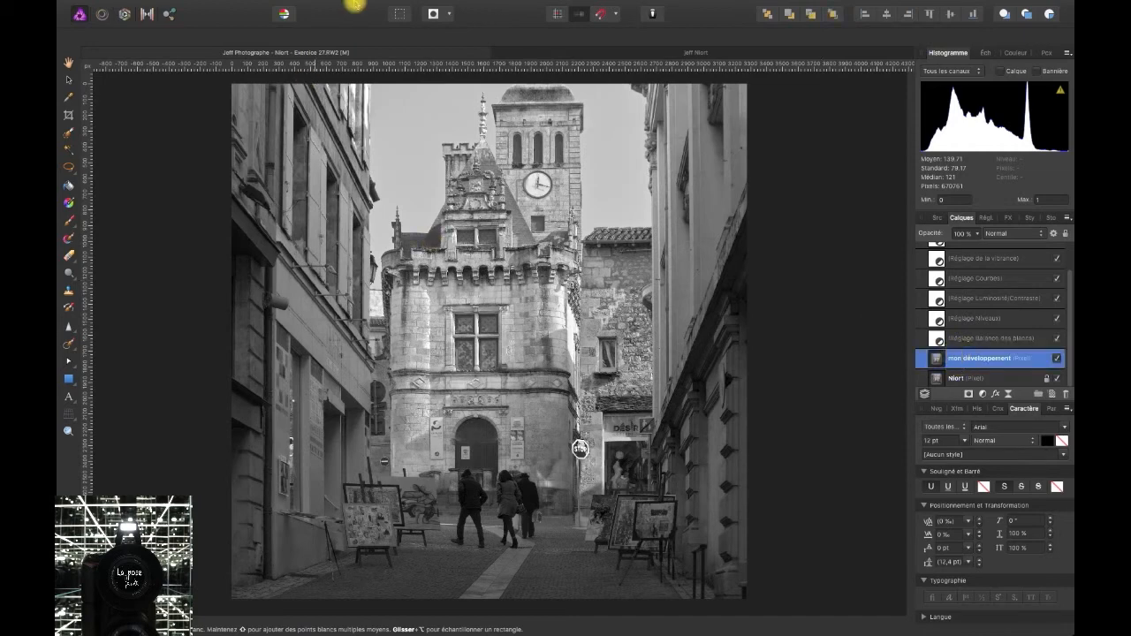
{"action": "left_click", "coordinate": [340, 7]}
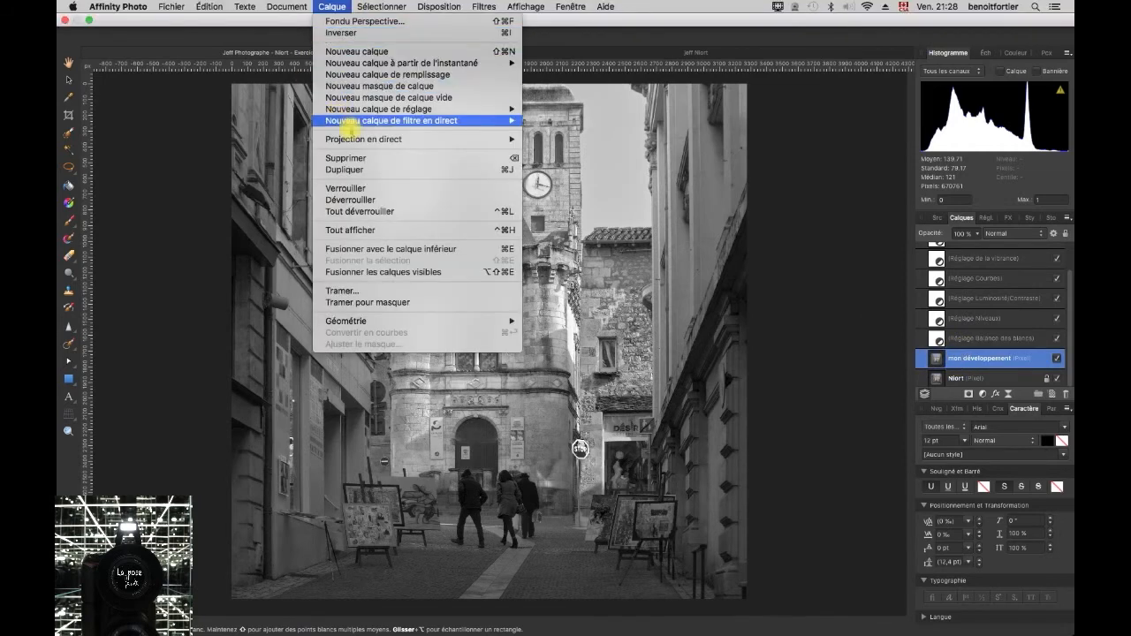
{"action": "mouse_move", "coordinate": [367, 120]}
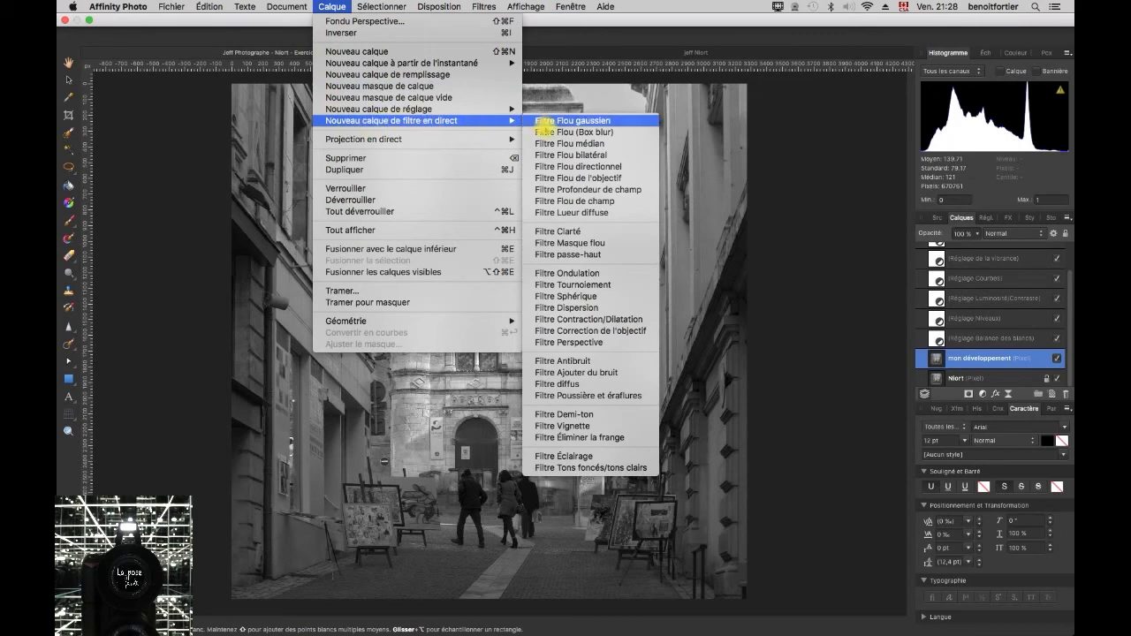
{"action": "left_click", "coordinate": [546, 231]}
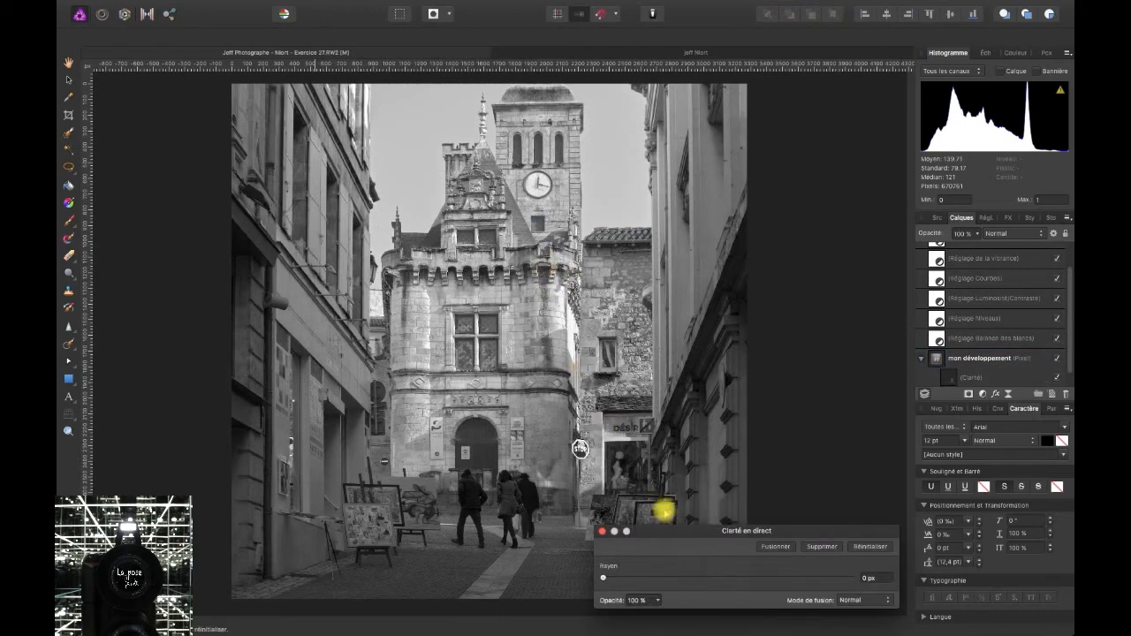
{"action": "left_click_drag", "start_coordinate": [680, 533], "coordinate": [709, 235]}
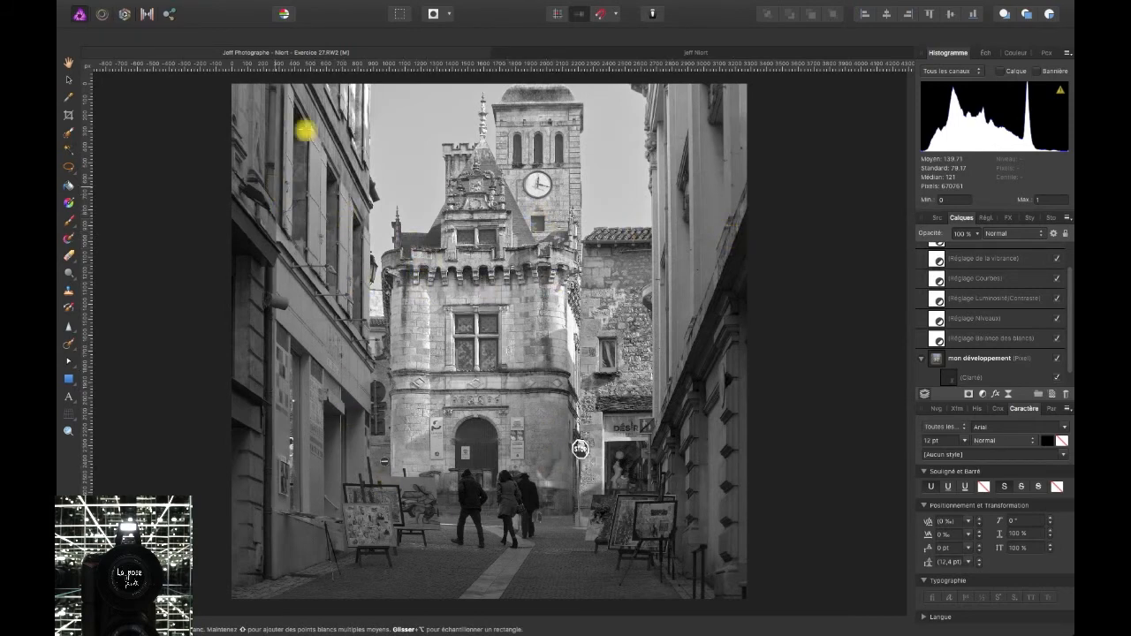
Add a live Vignette filter to the "mon développement" layer and set its exposure to -0,379
{"action": "left_click", "coordinate": [940, 356]}
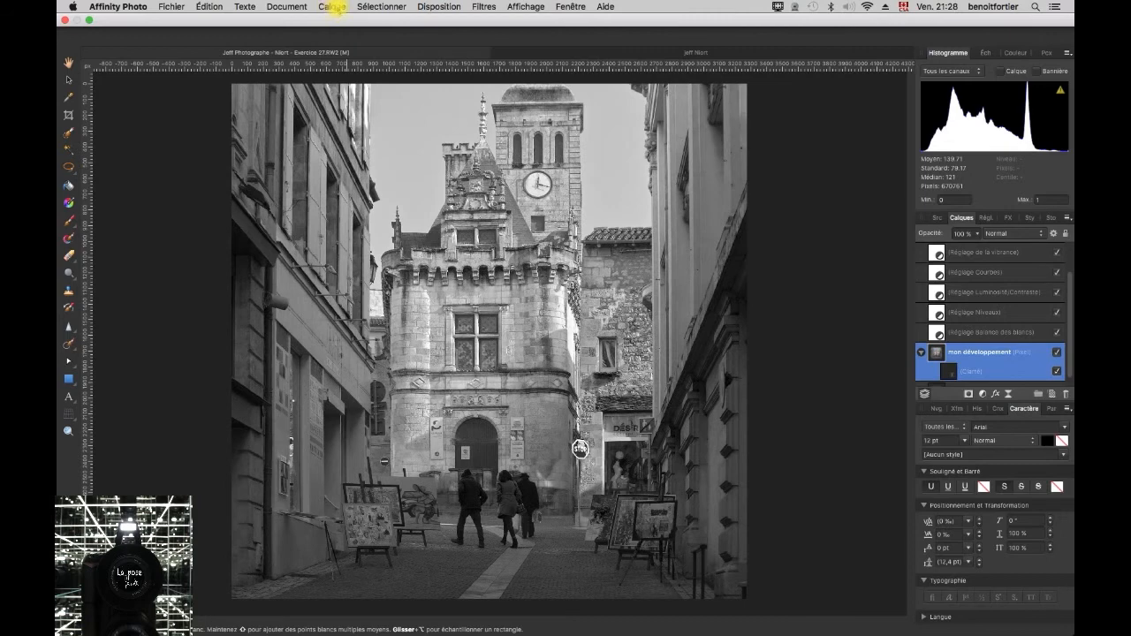
{"action": "left_click", "coordinate": [331, 5]}
{"action": "mouse_move", "coordinate": [405, 119]}
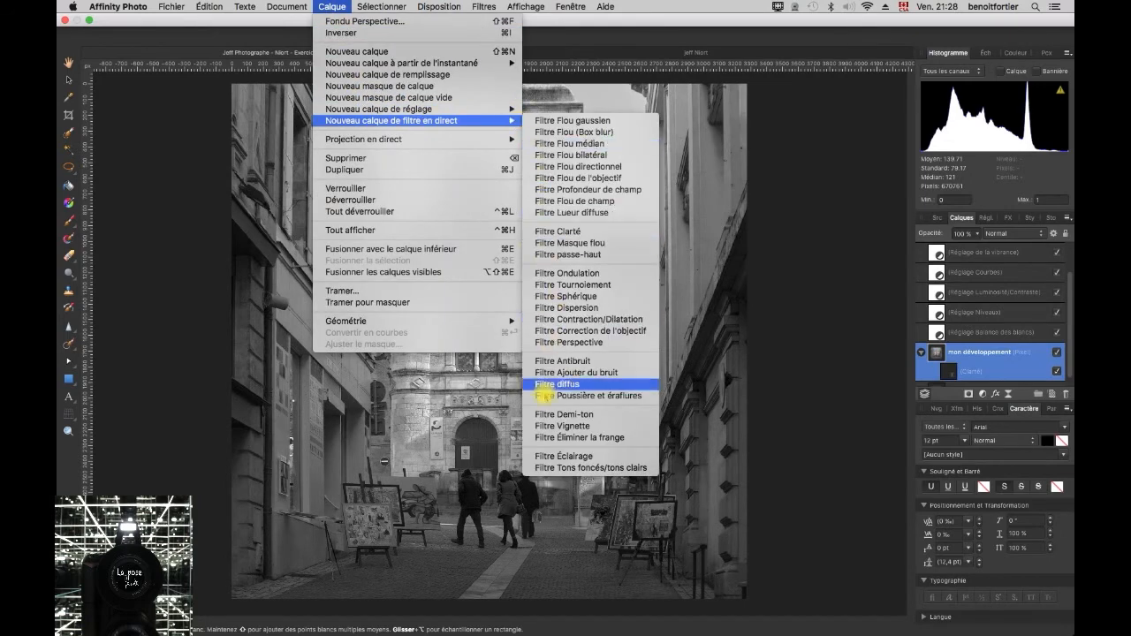
{"action": "left_click", "coordinate": [548, 426]}
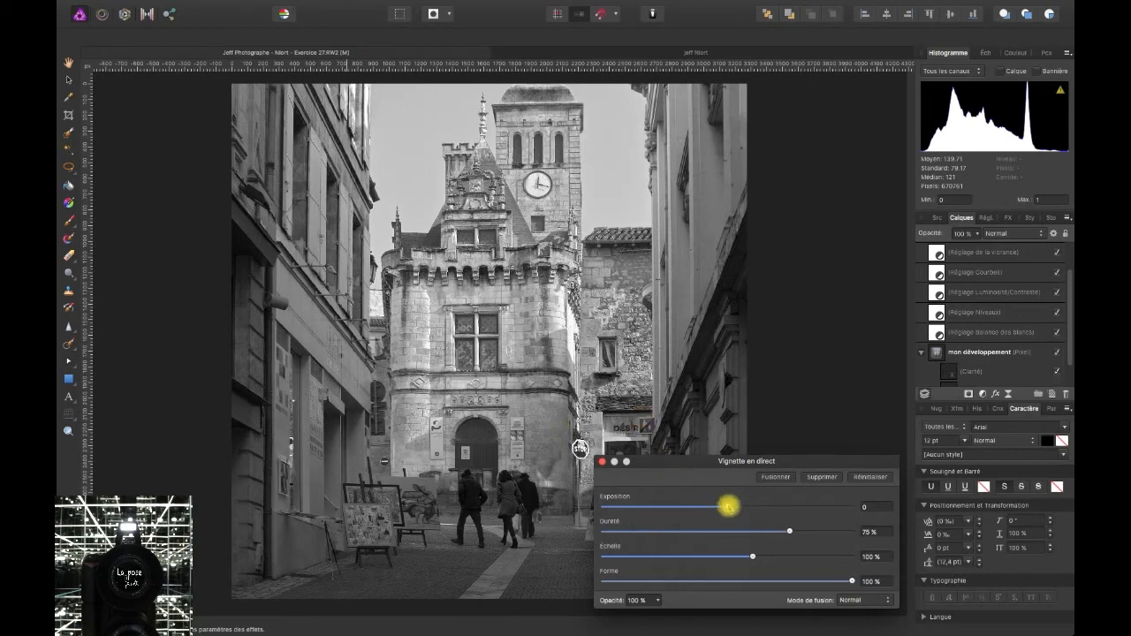
{"action": "left_click_drag", "start_coordinate": [727, 505], "coordinate": [722, 505]}
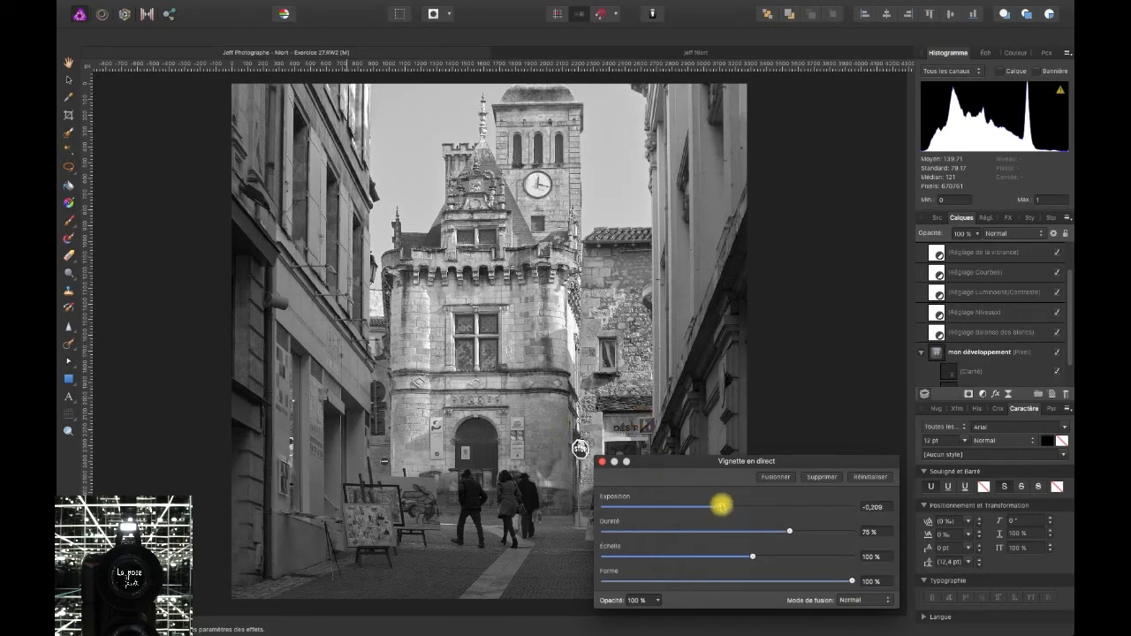
{"action": "left_click_drag", "start_coordinate": [721, 506], "coordinate": [715, 506]}
{"action": "left_click", "coordinate": [873, 507]}
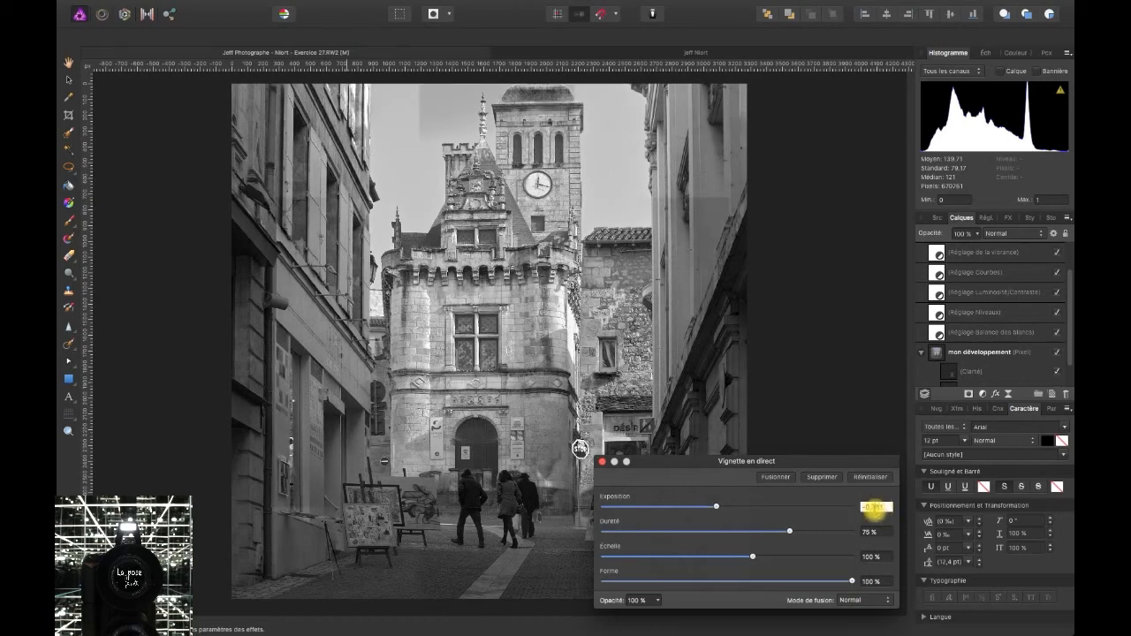
{"action": "type", "text": "-0,379"}
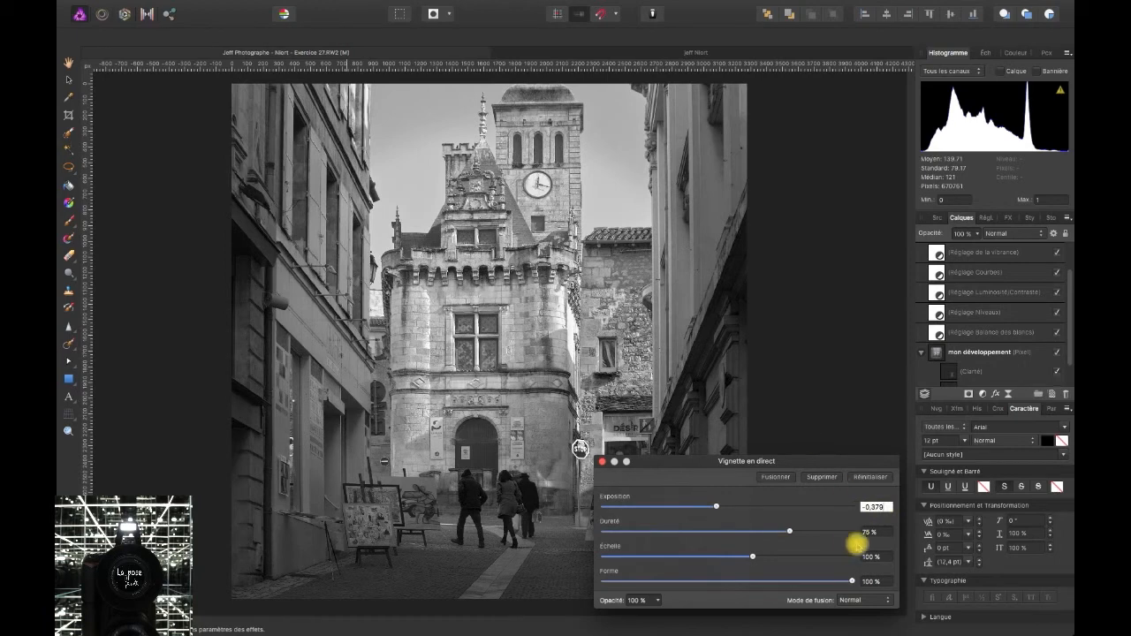
Set the vignette's hardness to 83% and its scale to 119%
{"action": "left_click", "coordinate": [871, 532]}
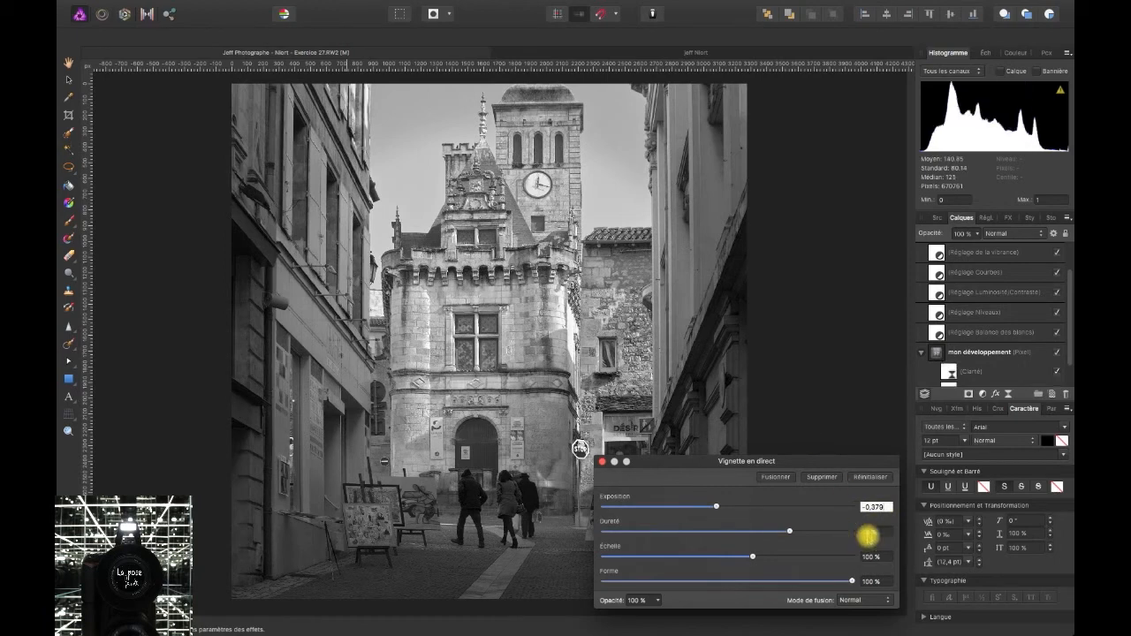
{"action": "type", "text": "83"}
{"action": "left_click", "coordinate": [869, 559]}
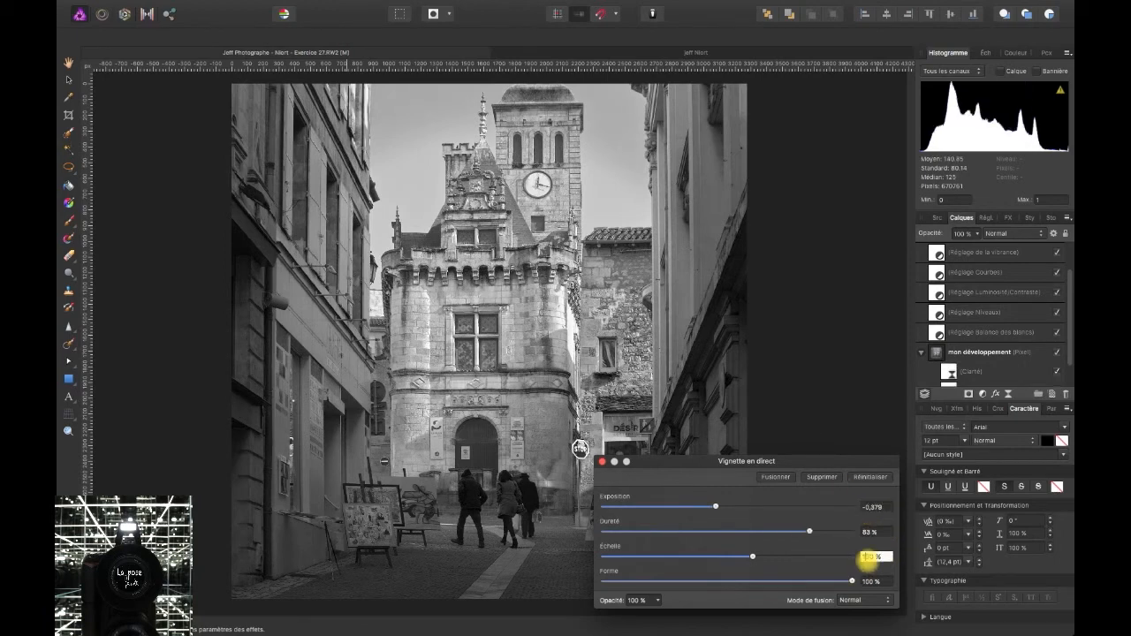
{"action": "type", "text": "119"}
{"action": "left_click", "coordinate": [873, 583]}
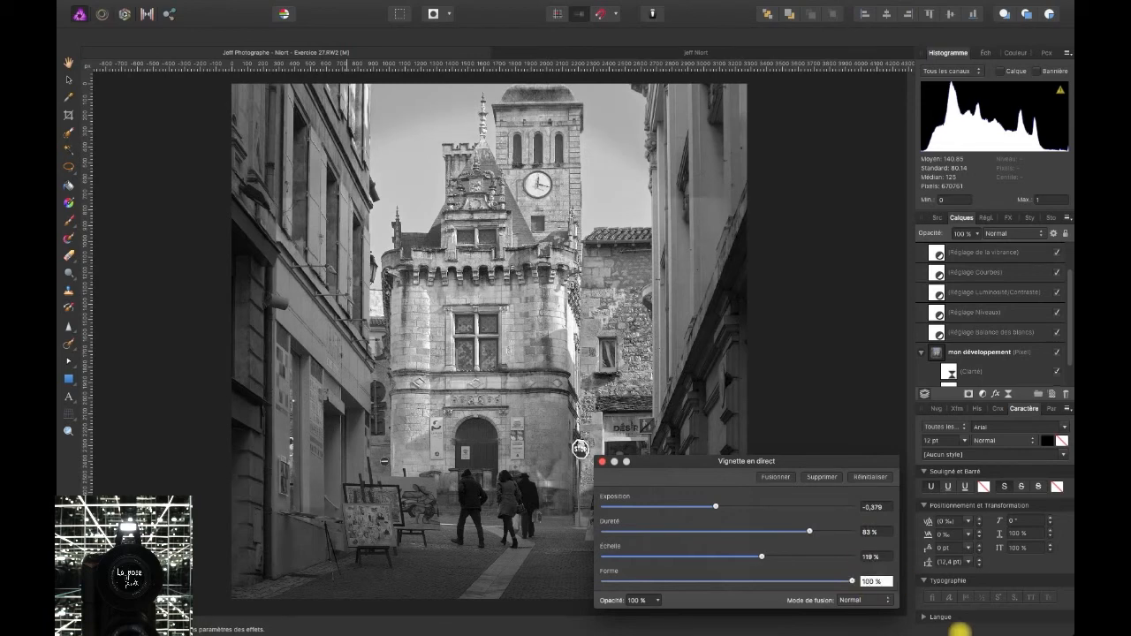
Remove the banner, the poster, the door notice and the small plaque around the arched doorway on the "mon développement" layer with a 25 px Inpainting Brush
{"action": "left_click", "coordinate": [811, 362]}
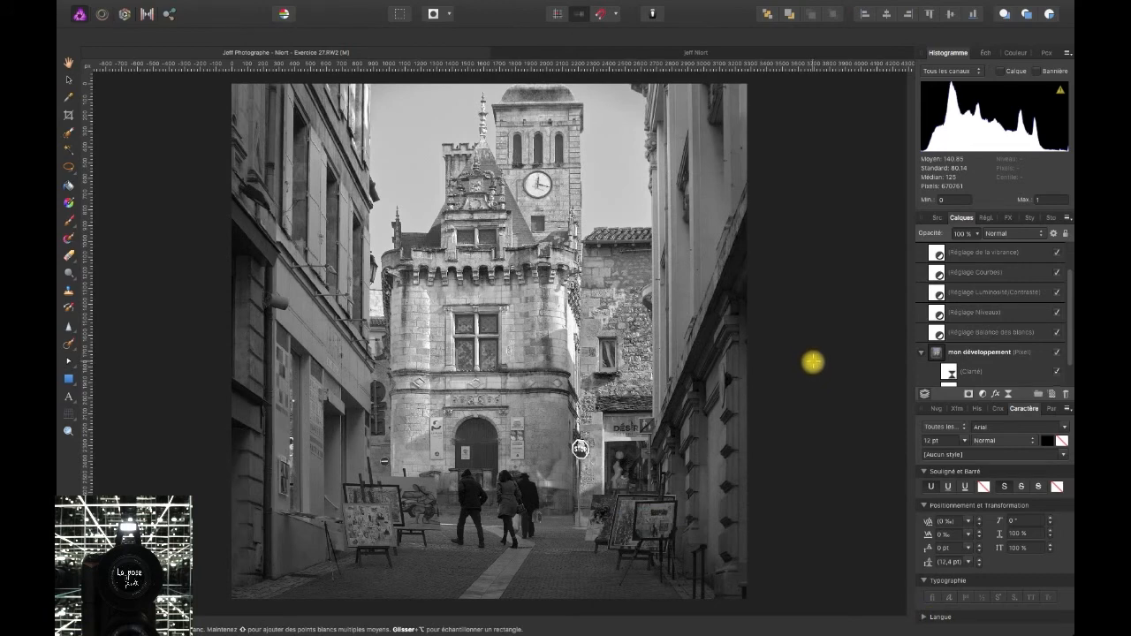
{"action": "left_click", "coordinate": [937, 353]}
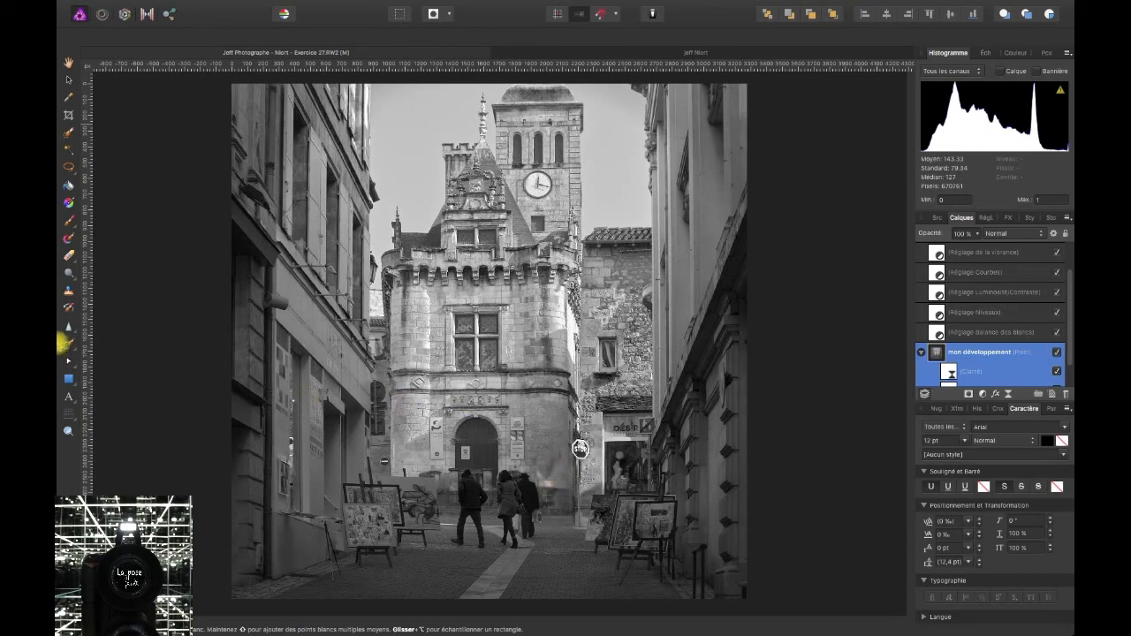
{"action": "left_click", "coordinate": [68, 431]}
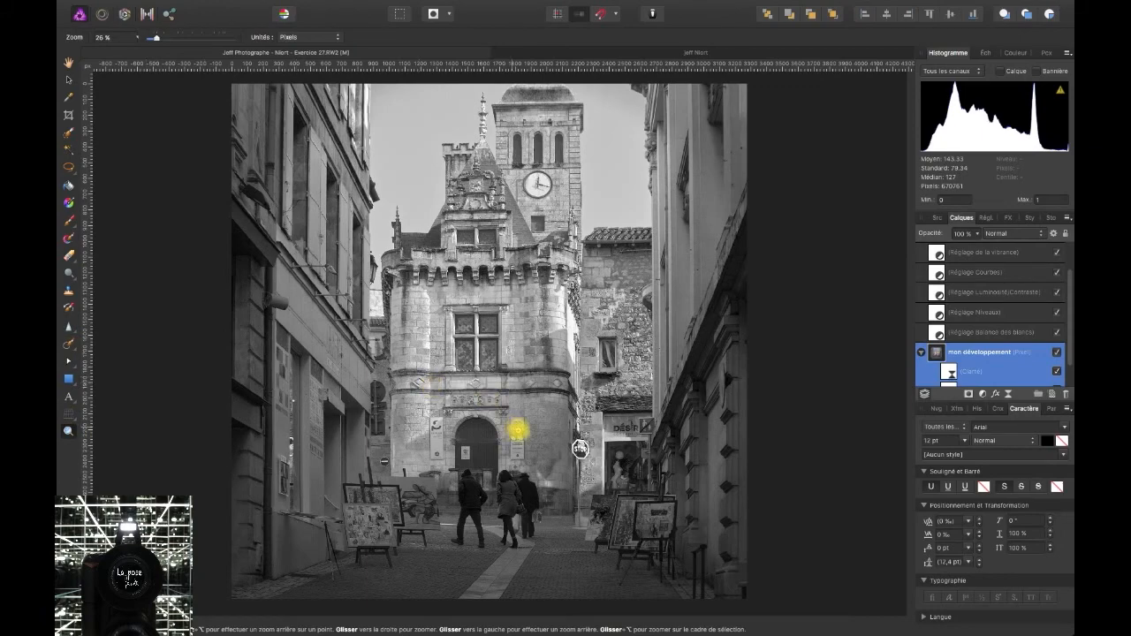
{"action": "left_click", "coordinate": [518, 429]}
{"action": "left_click", "coordinate": [511, 429]}
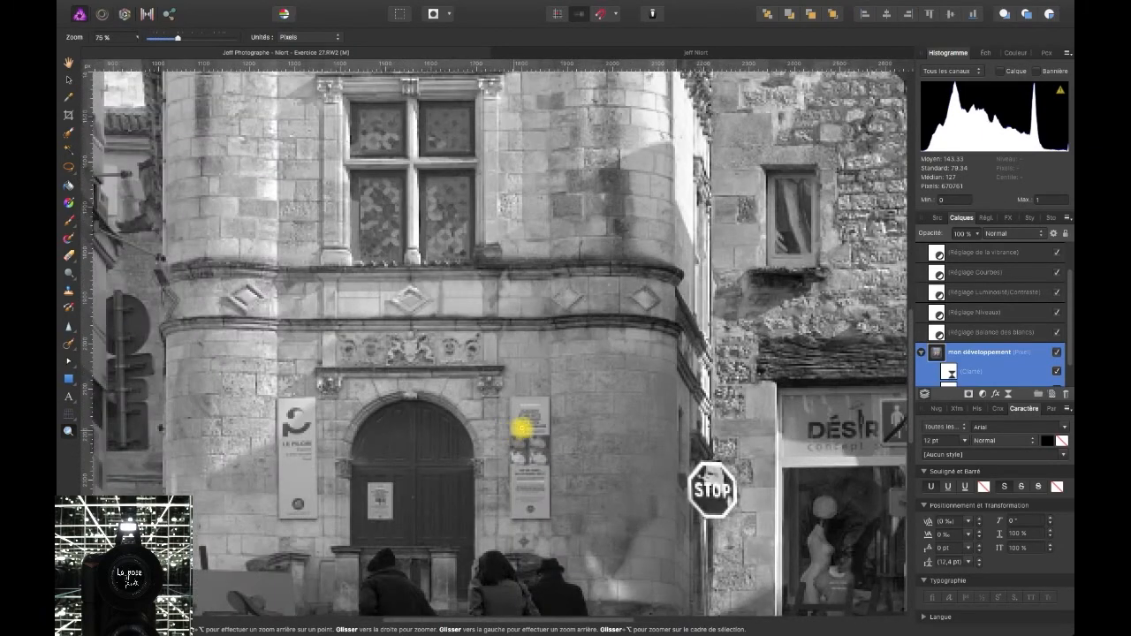
{"action": "left_click", "coordinate": [516, 428]}
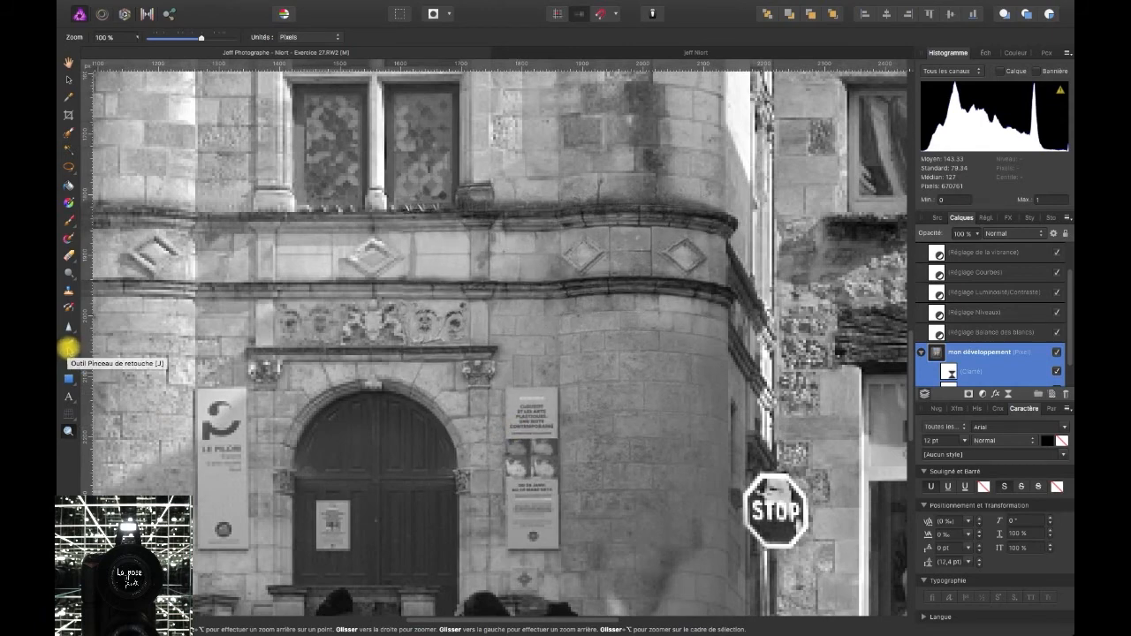
{"action": "left_click", "coordinate": [69, 347]}
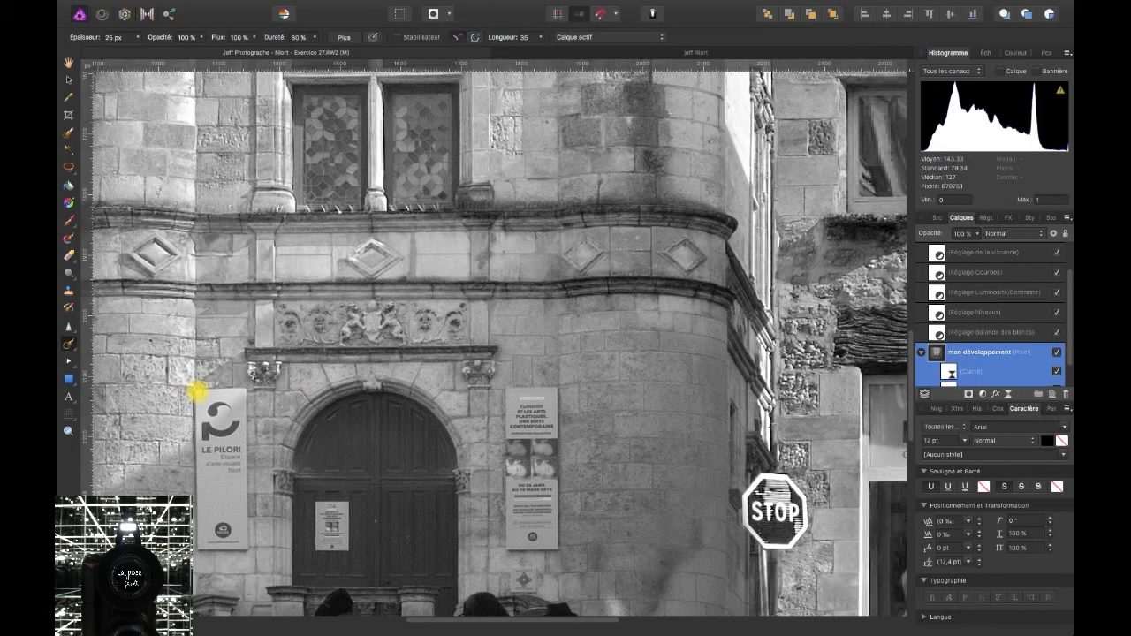
{"action": "mouse_move", "coordinate": [199, 391]}
{"action": "left_mouse_down"}
{"action": "mouse_move", "coordinate": [237, 391]}
{"action": "mouse_move", "coordinate": [243, 551]}
{"action": "mouse_move", "coordinate": [200, 544]}
{"action": "mouse_move", "coordinate": [194, 405]}
{"action": "mouse_move", "coordinate": [234, 458]}
{"action": "mouse_move", "coordinate": [209, 540]}
{"action": "mouse_move", "coordinate": [206, 407]}
{"action": "mouse_move", "coordinate": [217, 515]}
{"action": "left_mouse_up"}
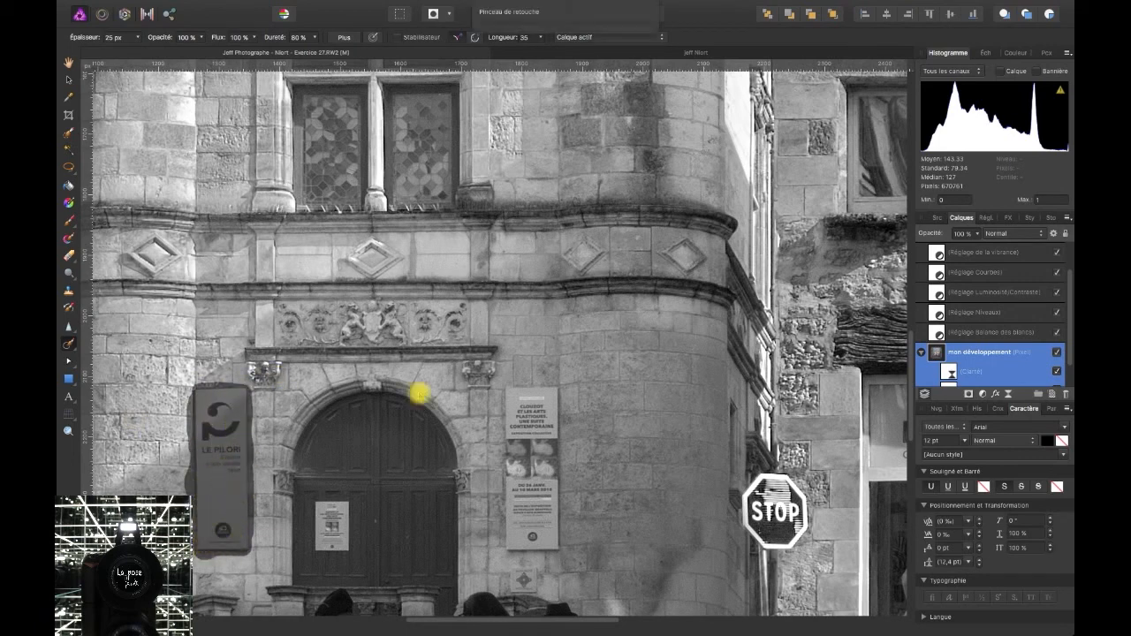
{"action": "mouse_move", "coordinate": [316, 507]}
{"action": "left_mouse_down"}
{"action": "mouse_move", "coordinate": [346, 551]}
{"action": "mouse_move", "coordinate": [319, 505]}
{"action": "left_mouse_up"}
{"action": "mouse_move", "coordinate": [522, 409]}
{"action": "left_mouse_down"}
{"action": "mouse_move", "coordinate": [553, 409]}
{"action": "mouse_move", "coordinate": [552, 547]}
{"action": "mouse_move", "coordinate": [510, 534]}
{"action": "mouse_move", "coordinate": [517, 400]}
{"action": "mouse_move", "coordinate": [545, 512]}
{"action": "mouse_move", "coordinate": [519, 491]}
{"action": "mouse_move", "coordinate": [535, 485]}
{"action": "mouse_move", "coordinate": [531, 406]}
{"action": "mouse_move", "coordinate": [507, 481]}
{"action": "mouse_move", "coordinate": [512, 549]}
{"action": "mouse_move", "coordinate": [558, 483]}
{"action": "mouse_move", "coordinate": [524, 387]}
{"action": "mouse_move", "coordinate": [502, 492]}
{"action": "mouse_move", "coordinate": [524, 467]}
{"action": "left_mouse_up"}
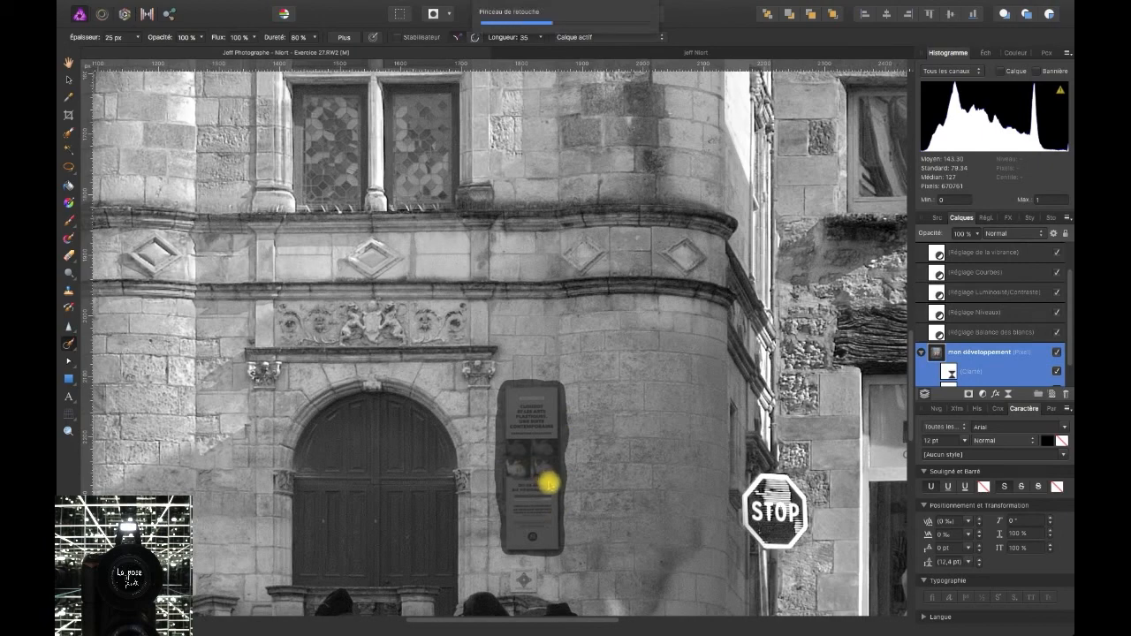
{"action": "left_click_drag", "start_coordinate": [517, 573], "coordinate": [530, 583]}
Remove the STOP sign and its pole beside the shop window with the Inpainting Brush, and retouch the wall edge behind them
{"action": "left_click", "coordinate": [69, 65]}
{"action": "mouse_move", "coordinate": [755, 399]}
{"action": "left_mouse_down"}
{"action": "mouse_move", "coordinate": [436, 283]}
{"action": "mouse_move", "coordinate": [460, 178]}
{"action": "left_mouse_up"}
{"action": "left_click", "coordinate": [70, 342]}
{"action": "mouse_move", "coordinate": [479, 258]}
{"action": "left_mouse_down"}
{"action": "mouse_move", "coordinate": [462, 273]}
{"action": "mouse_move", "coordinate": [473, 284]}
{"action": "mouse_move", "coordinate": [454, 320]}
{"action": "left_mouse_up"}
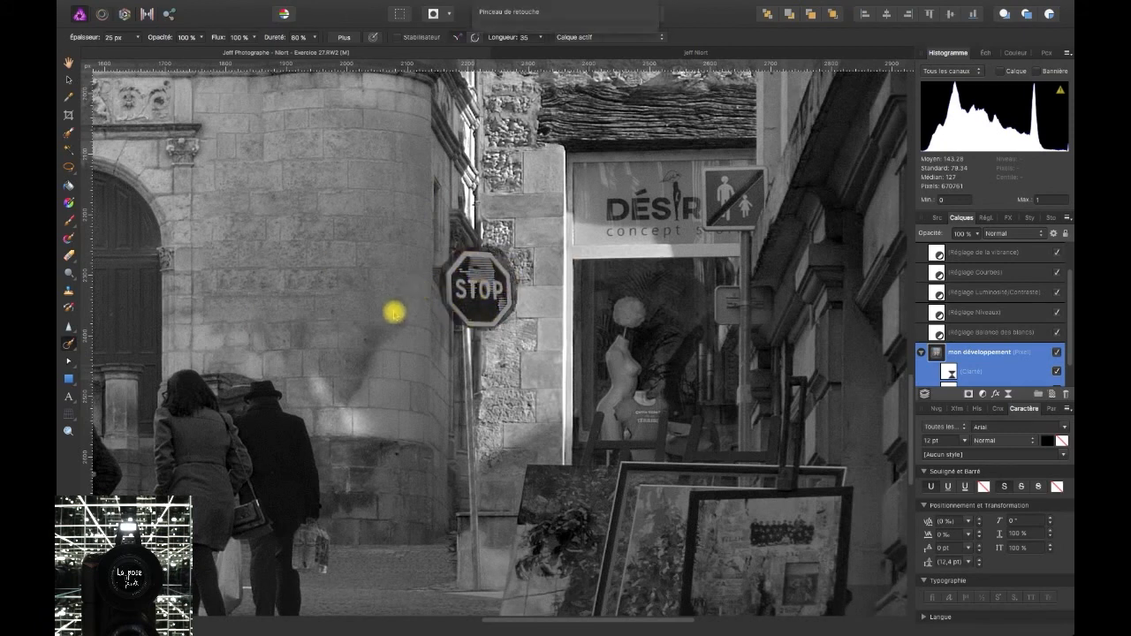
{"action": "mouse_move", "coordinate": [466, 354]}
{"action": "left_mouse_down"}
{"action": "mouse_move", "coordinate": [475, 575]}
{"action": "mouse_move", "coordinate": [466, 340]}
{"action": "left_mouse_up"}
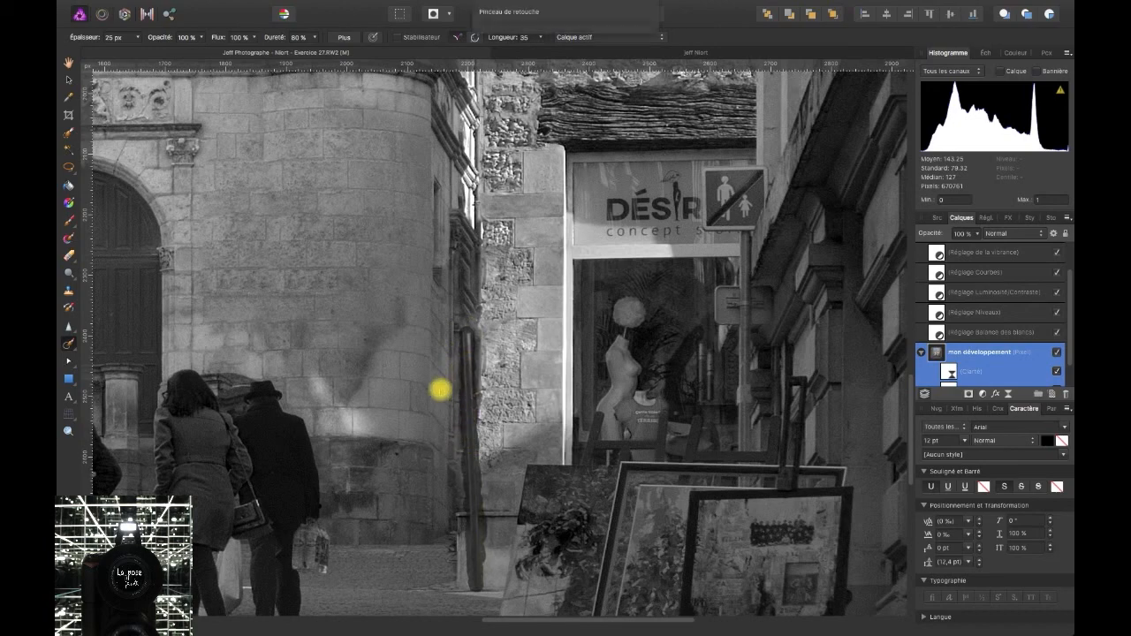
{"action": "key", "text": "ctrl+z"}
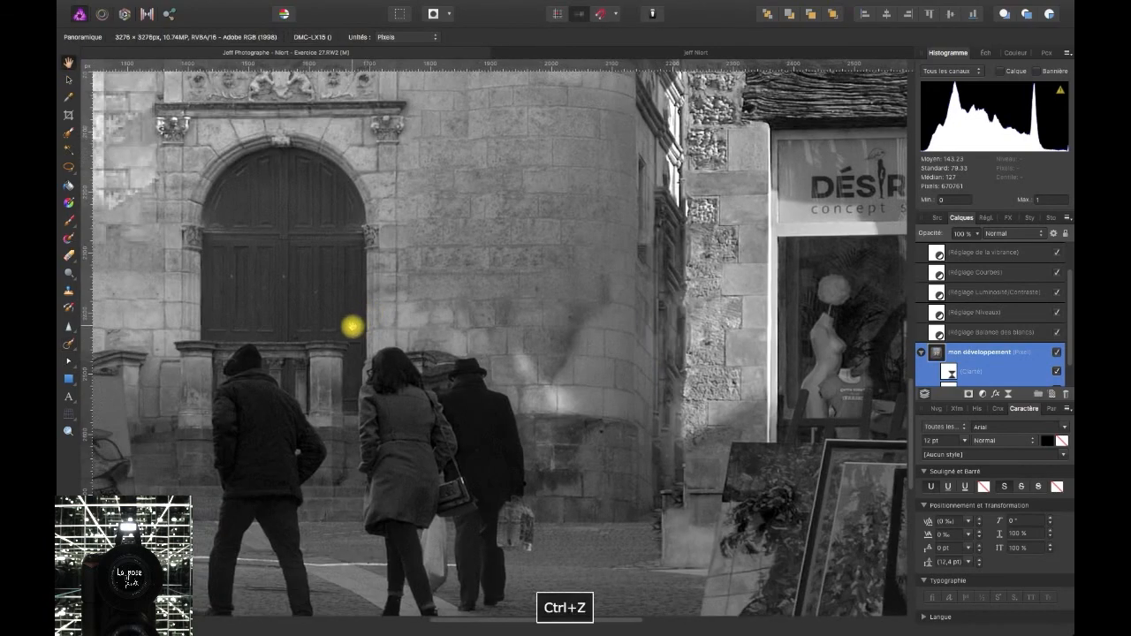
{"action": "key", "text": "ctrl+shift+z"}
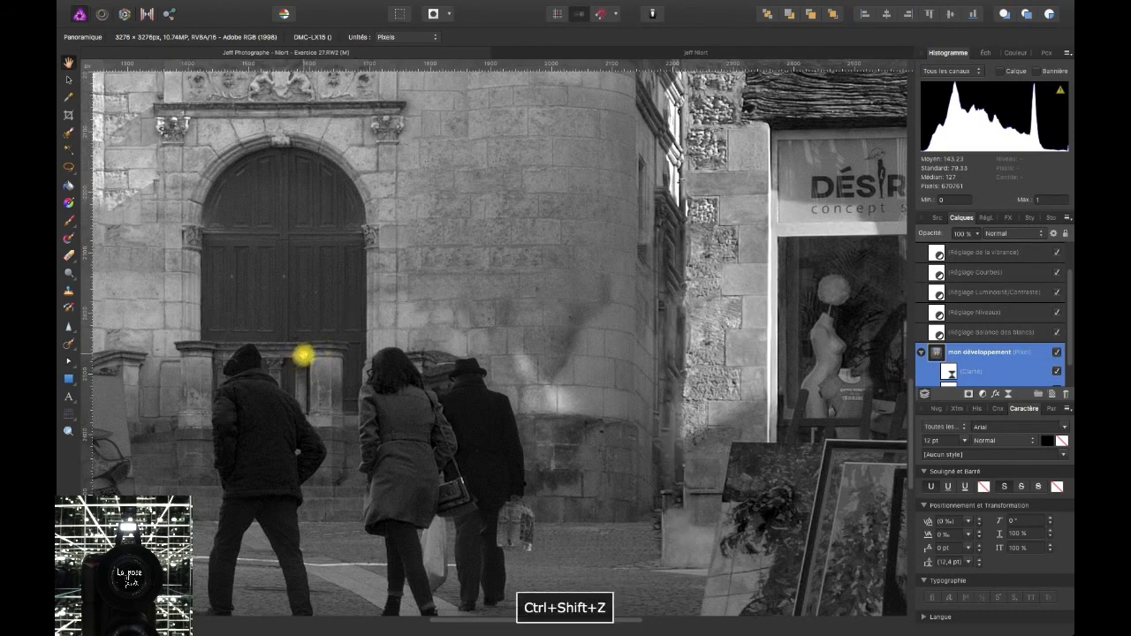
{"action": "key", "text": "j"}
{"action": "left_click_drag", "start_coordinate": [679, 398], "coordinate": [679, 223]}
Remove the round no-entry sign above the easels with the 25 px Inpainting Brush
{"action": "left_click", "coordinate": [68, 63]}
{"action": "left_click", "coordinate": [68, 343]}
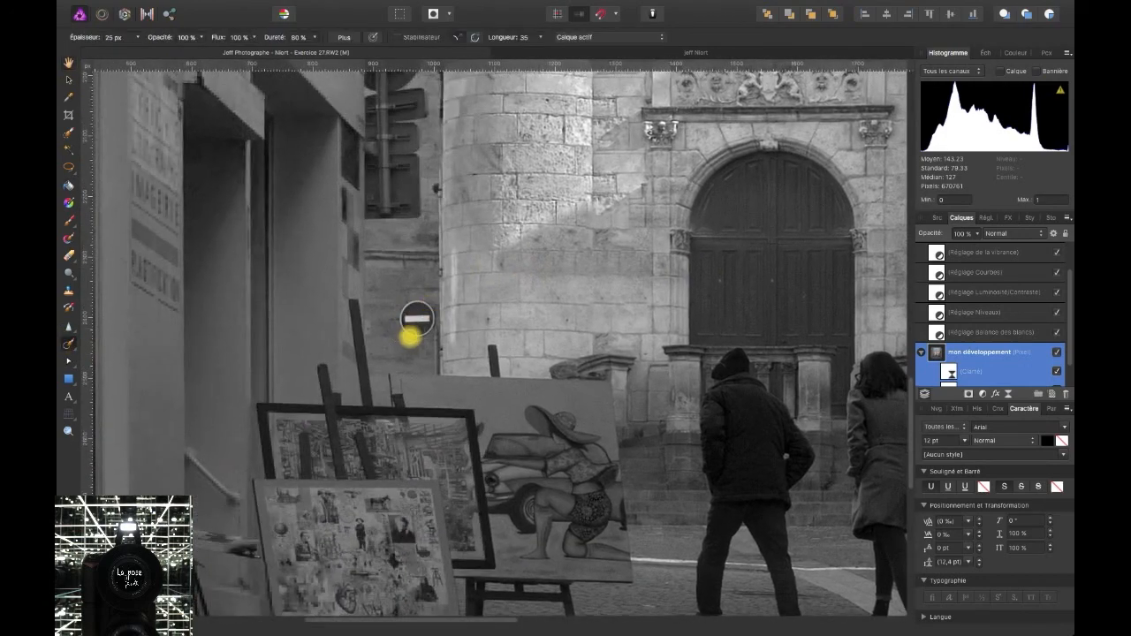
{"action": "left_click_drag", "start_coordinate": [410, 338], "coordinate": [416, 368]}
Remove the bright sign fragment in the gap of the left-hand shopfront with an 18 px Inpainting Brush
{"action": "left_click", "coordinate": [68, 63]}
{"action": "left_click_drag", "start_coordinate": [160, 300], "coordinate": [331, 315]}
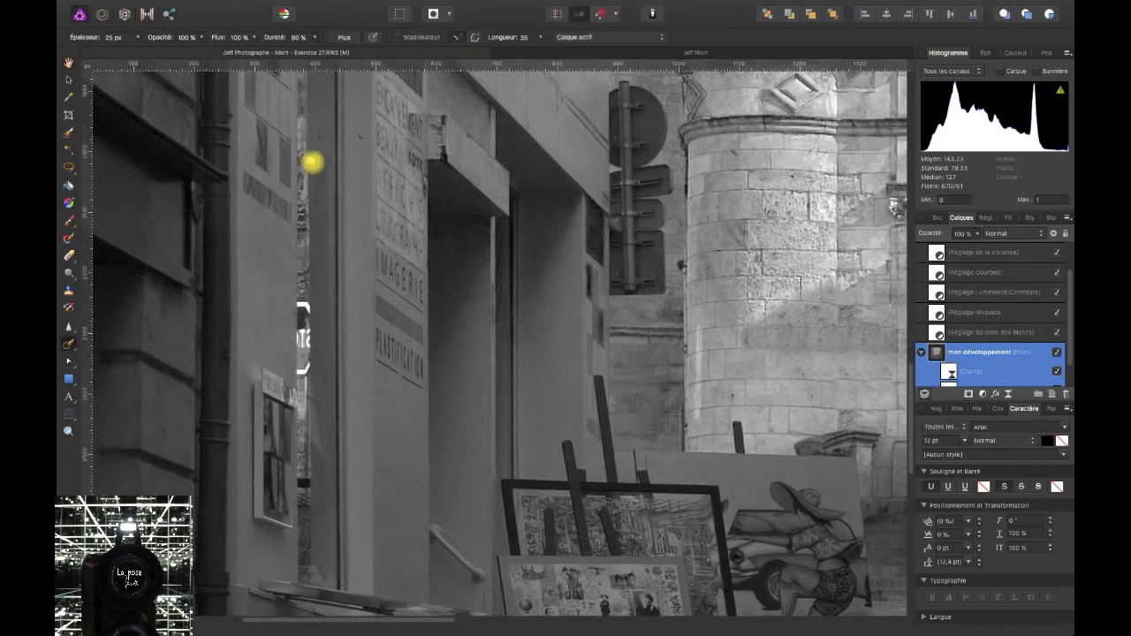
{"action": "left_click_drag", "start_coordinate": [303, 306], "coordinate": [301, 374]}
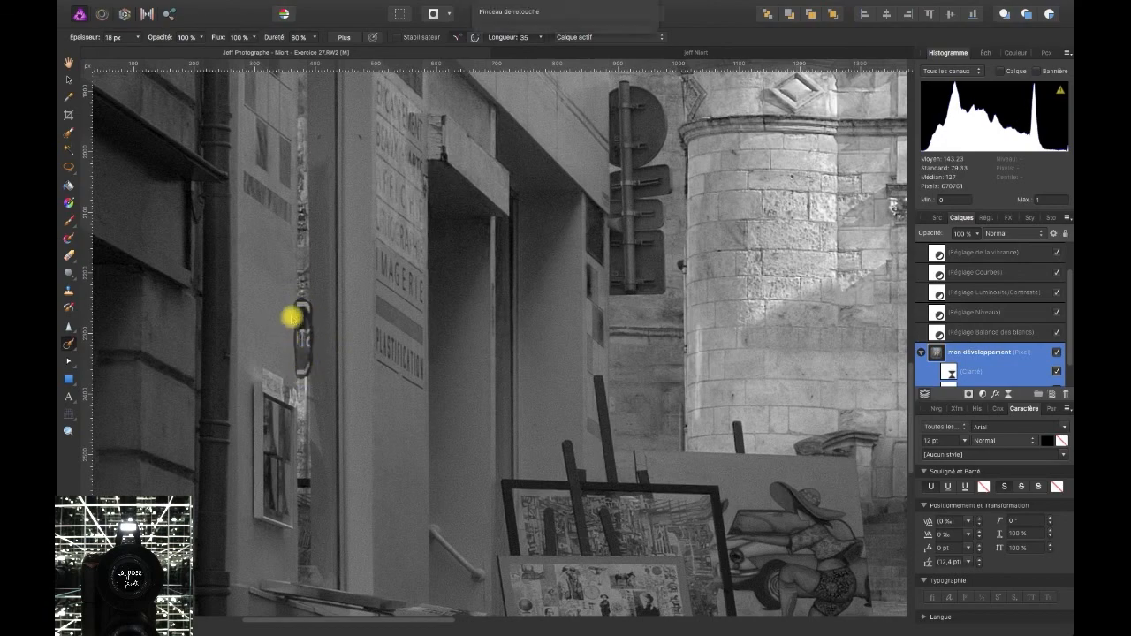
{"action": "left_click_drag", "start_coordinate": [304, 304], "coordinate": [303, 377]}
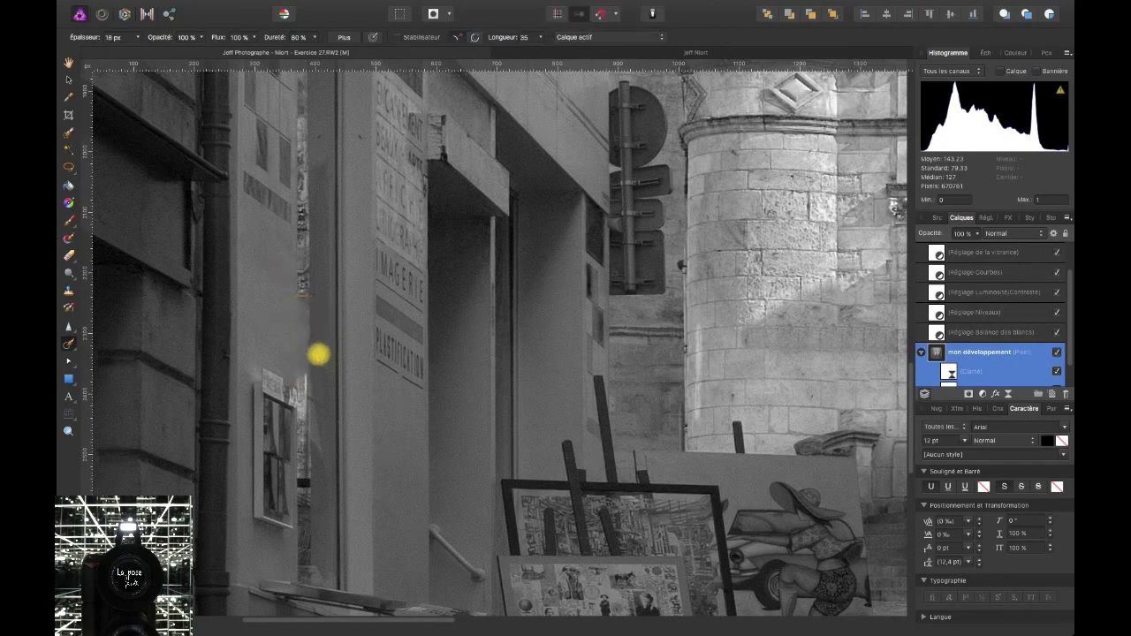
{"action": "key", "text": "super+0"}
{"action": "key", "text": "h"}
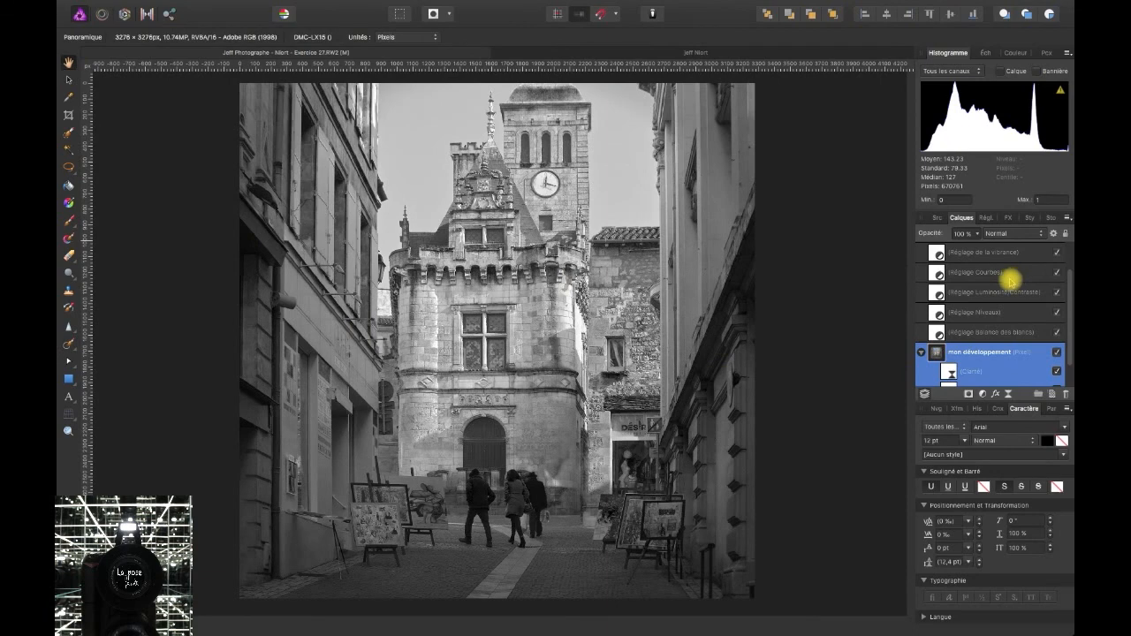